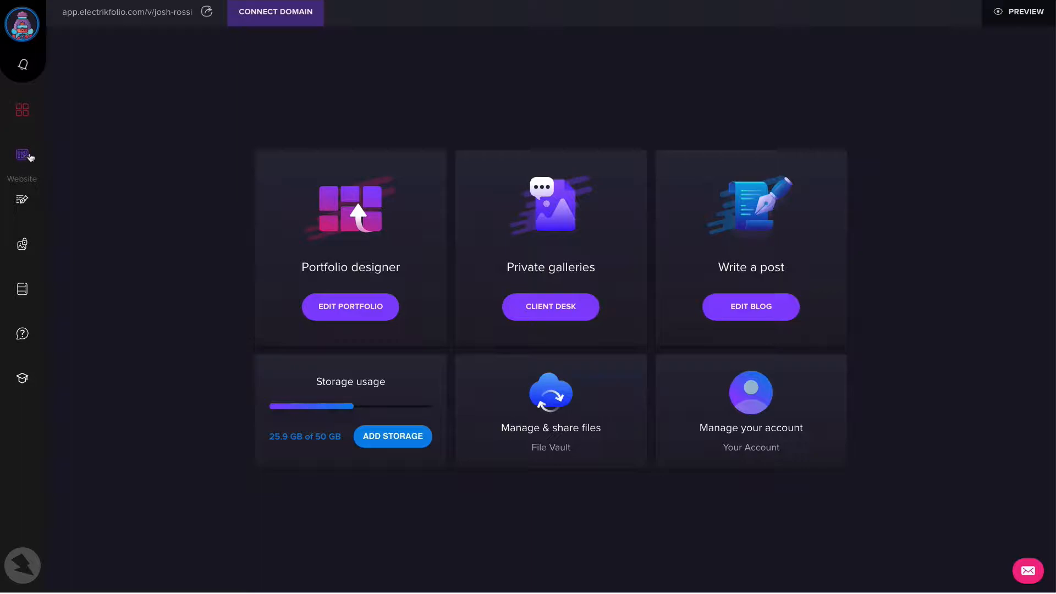
# Create a new website gallery named "Fashion 2"
pyautogui.click(26, 157)
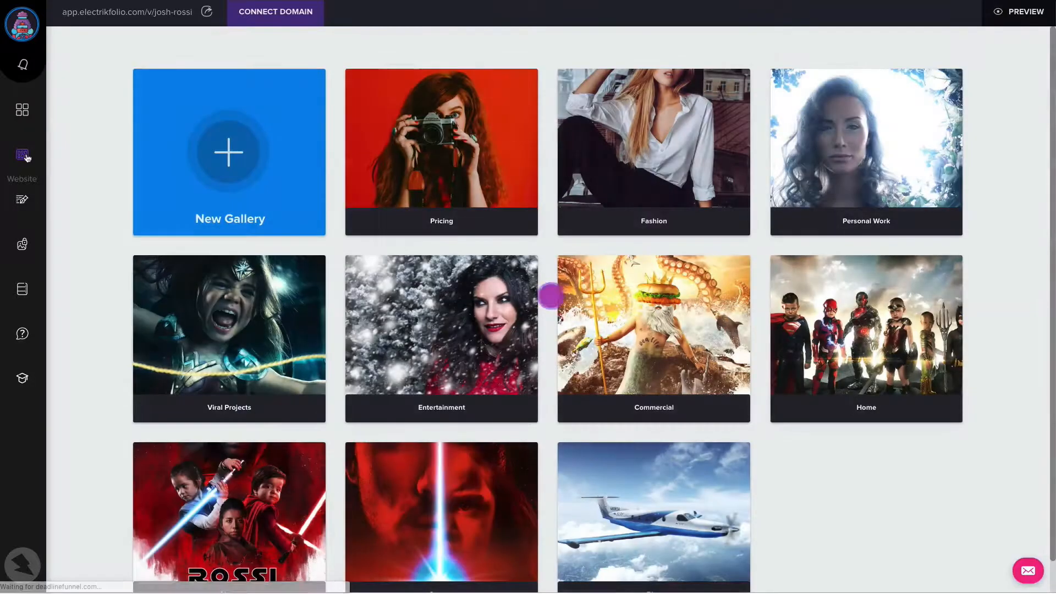
pyautogui.click(241, 153)
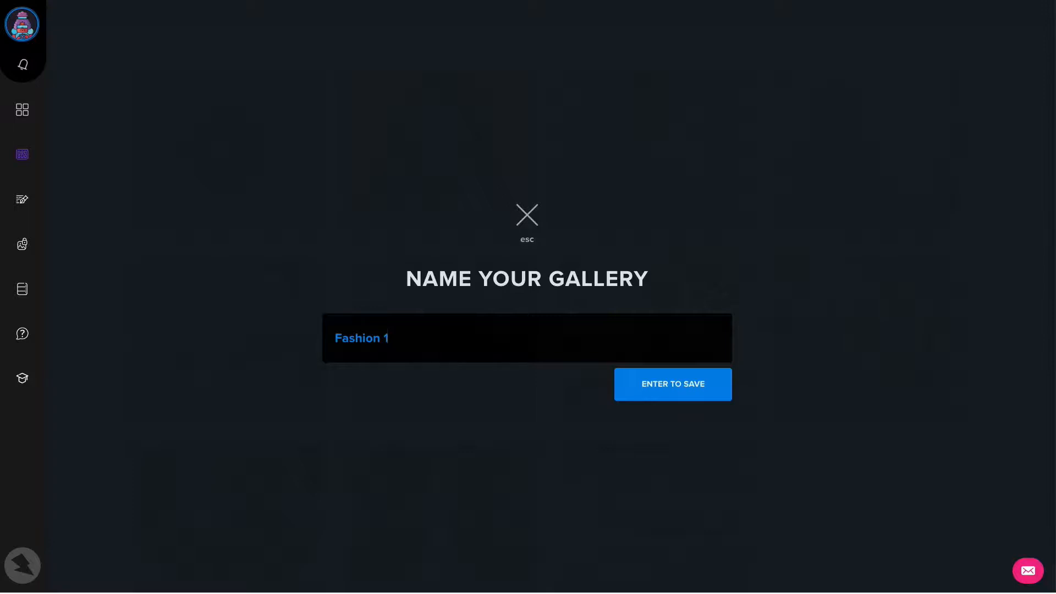
pyautogui.click(673, 382)
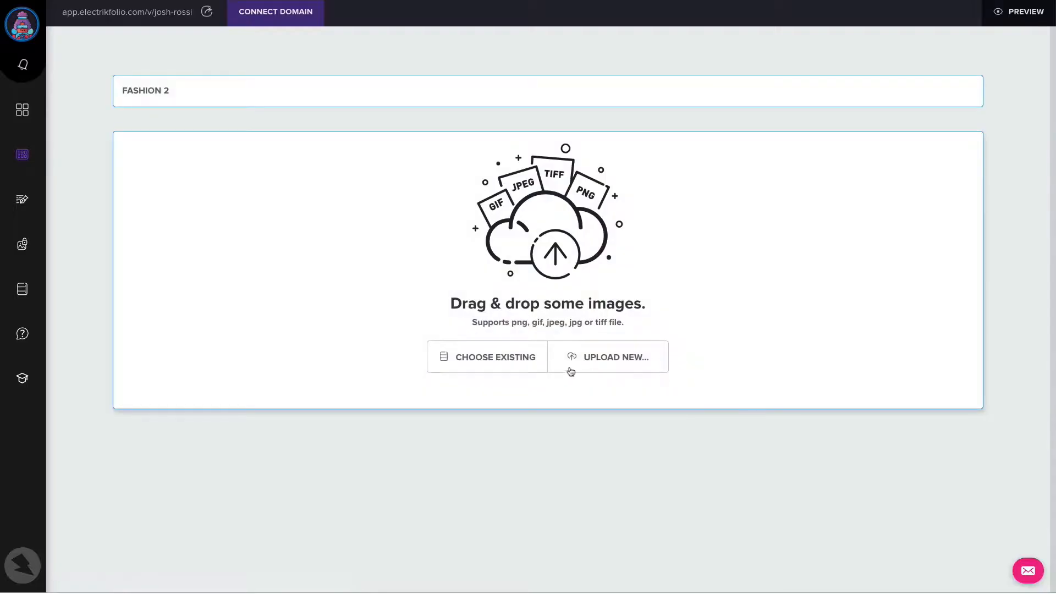
# Fill the gallery with all existing images from the Unsplash folder and finish creating it
pyautogui.click(512, 367)
pyautogui.click(321, 295)
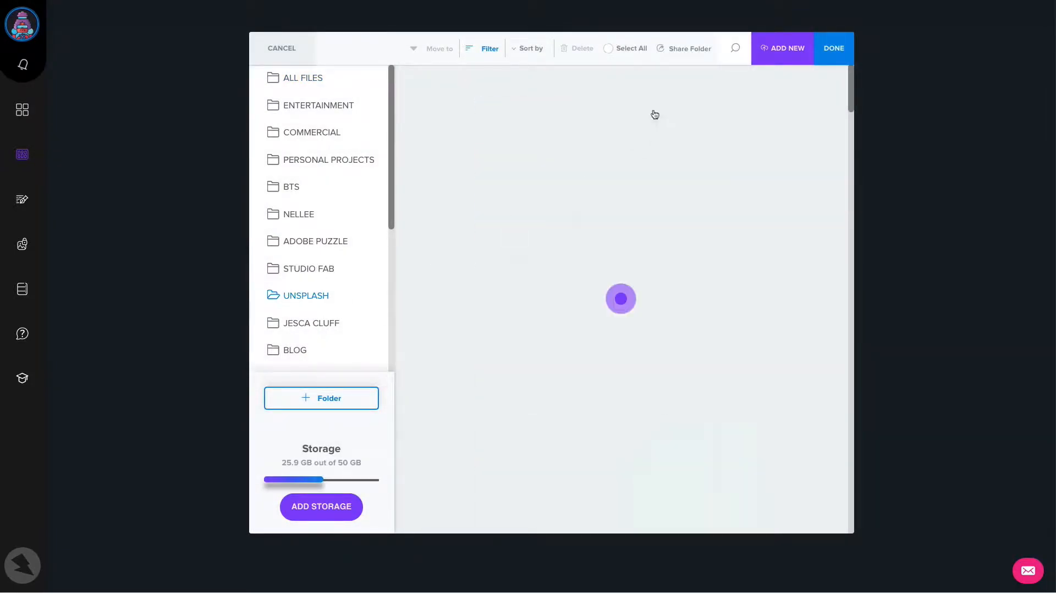
pyautogui.click(613, 49)
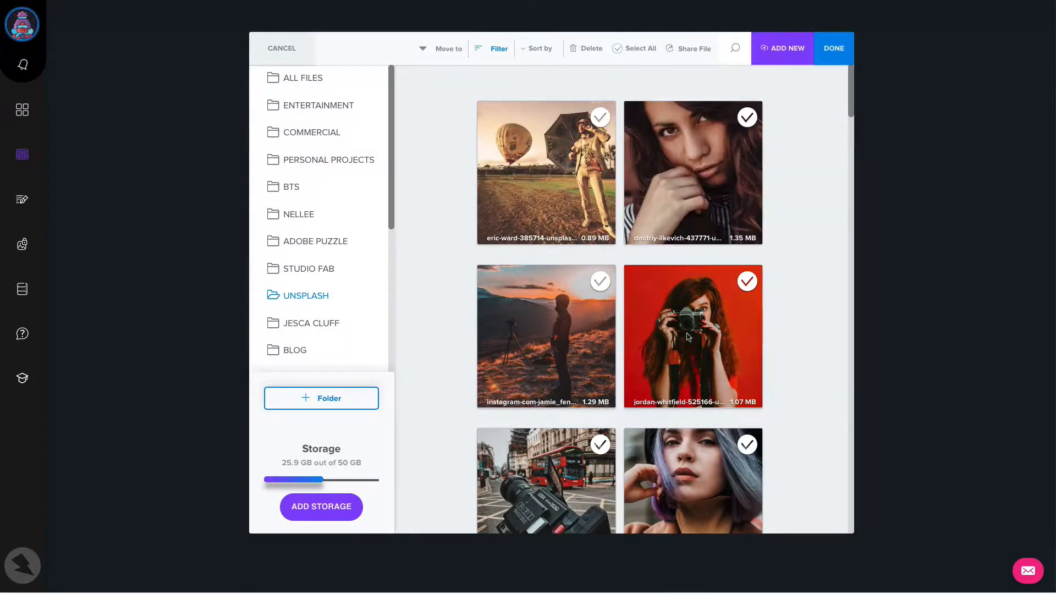
pyautogui.click(834, 51)
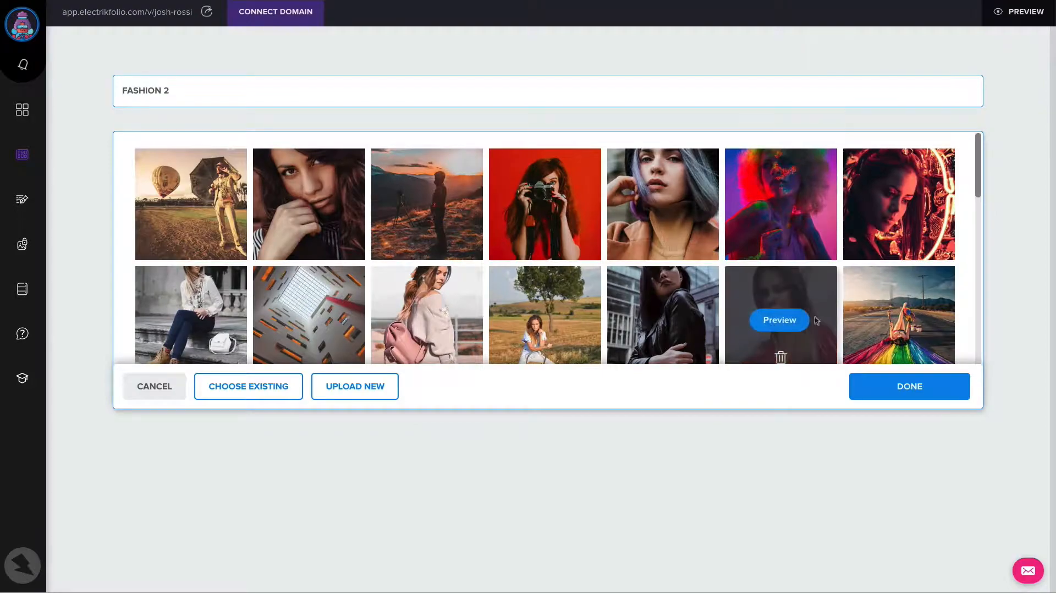
pyautogui.click(910, 385)
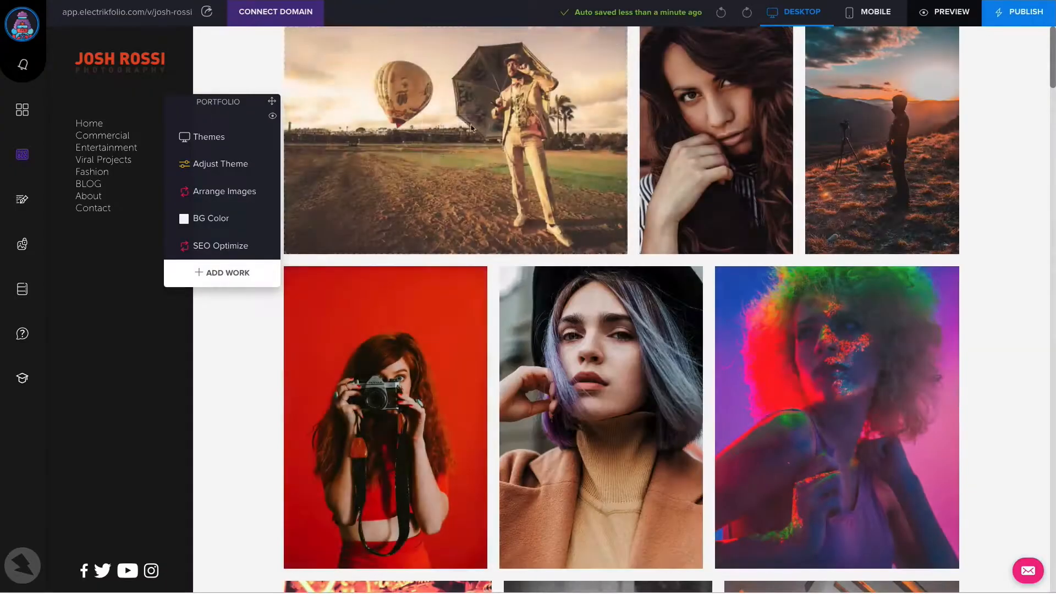
# Move the portfolio tool window off the photos and change the gallery's layout theme to Scattered
pyautogui.moveTo(271, 100); pyautogui.dragTo(233, 220)
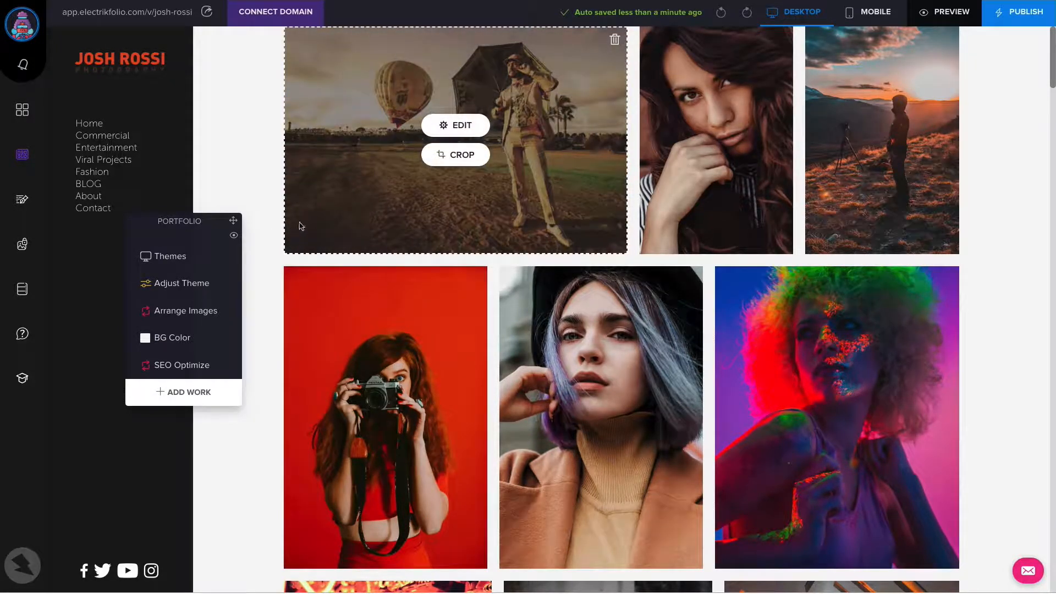
pyautogui.click(192, 258)
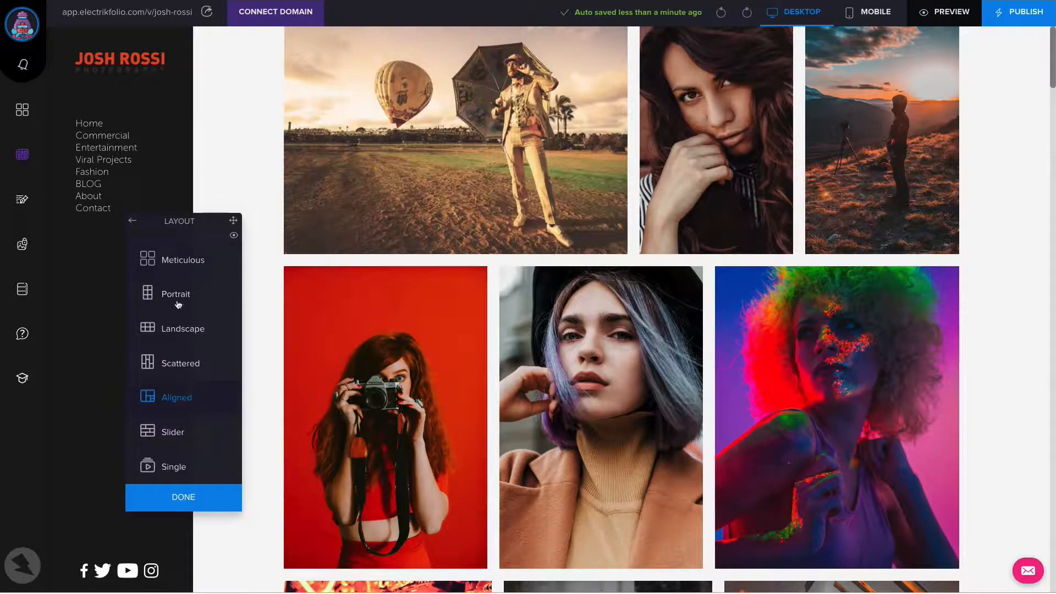
pyautogui.click(182, 364)
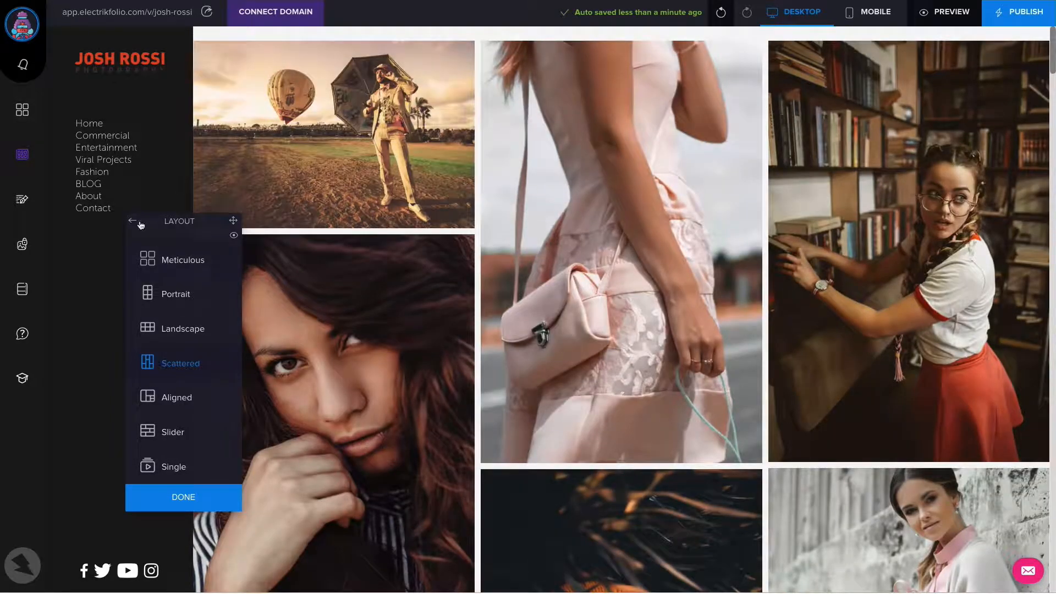
pyautogui.click(139, 223)
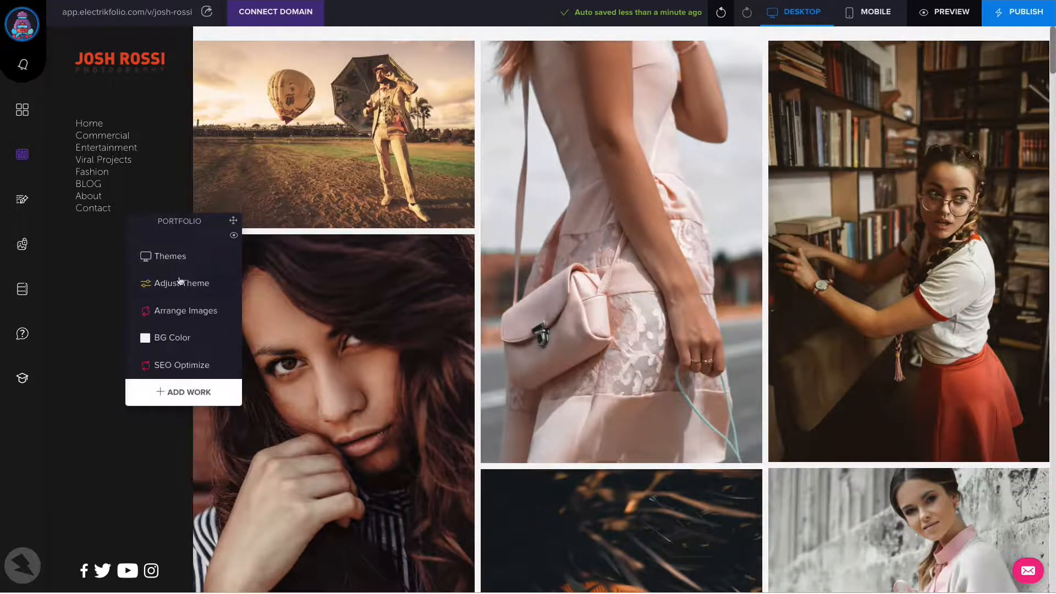
# Adjust the Scattered theme to 5 columns, image spacing 2, margin 2 and top margin 63
pyautogui.click(189, 285)
pyautogui.moveTo(167, 305); pyautogui.dragTo(174, 304)
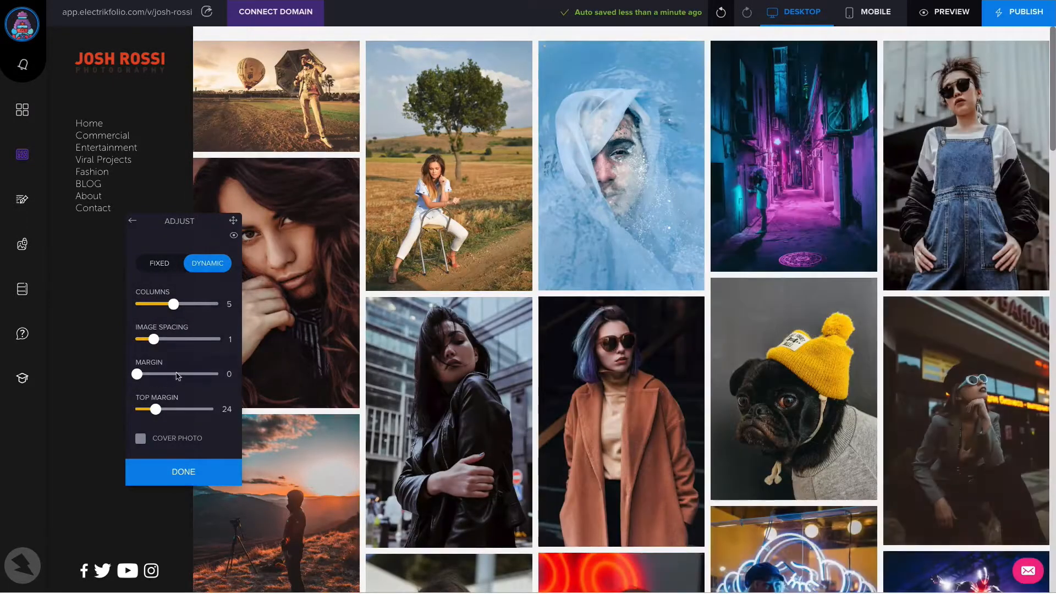
pyautogui.click(176, 373)
pyautogui.click(183, 340)
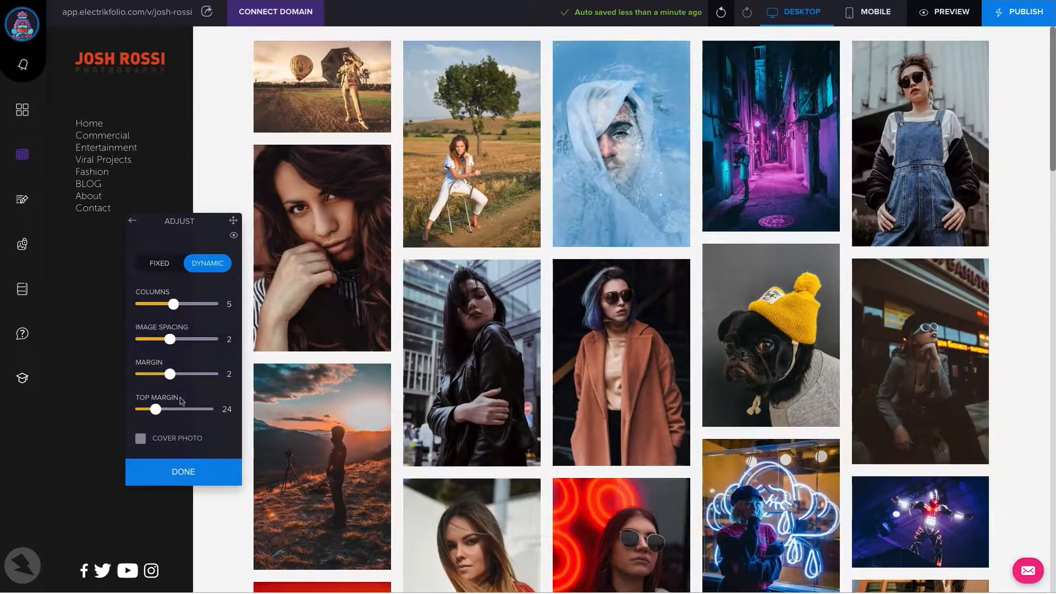
pyautogui.click(187, 409)
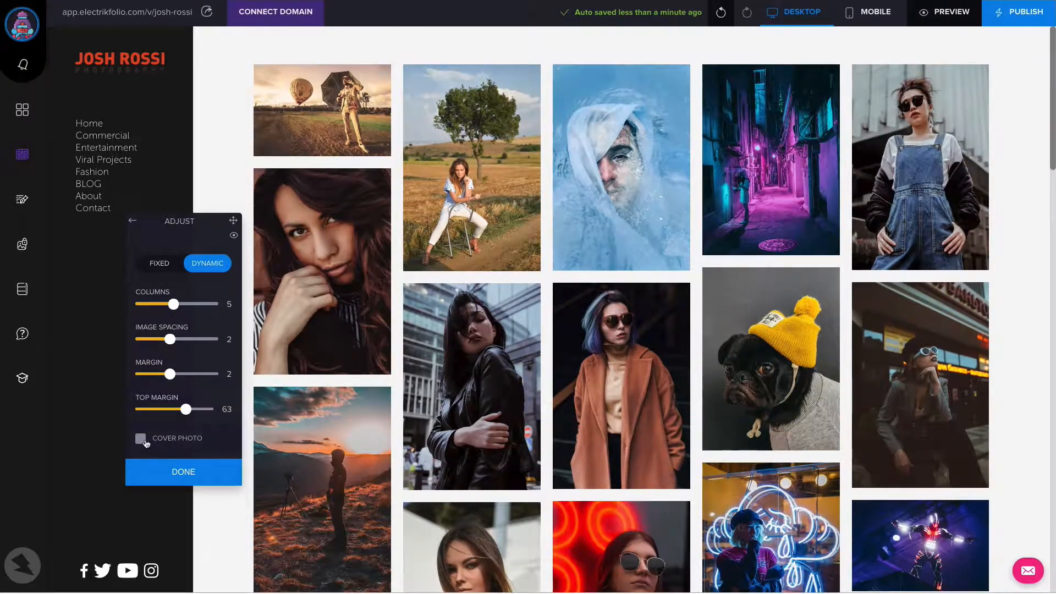
# Add a cover photo above the gallery using IMG_1661.tiff.JPG and slightly increase its height
pyautogui.click(141, 440)
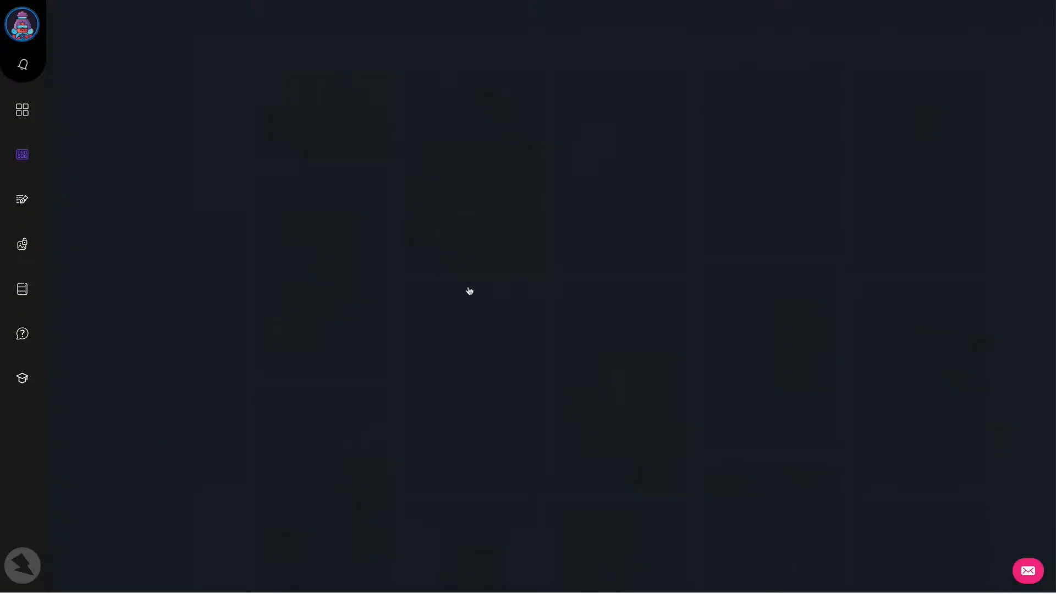
pyautogui.click(568, 327)
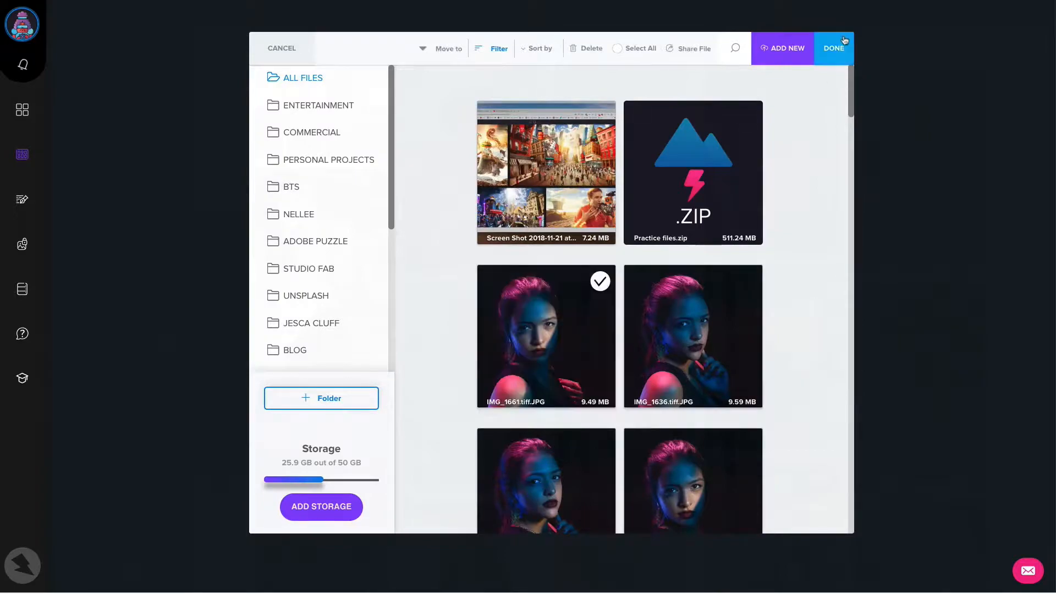
pyautogui.click(834, 47)
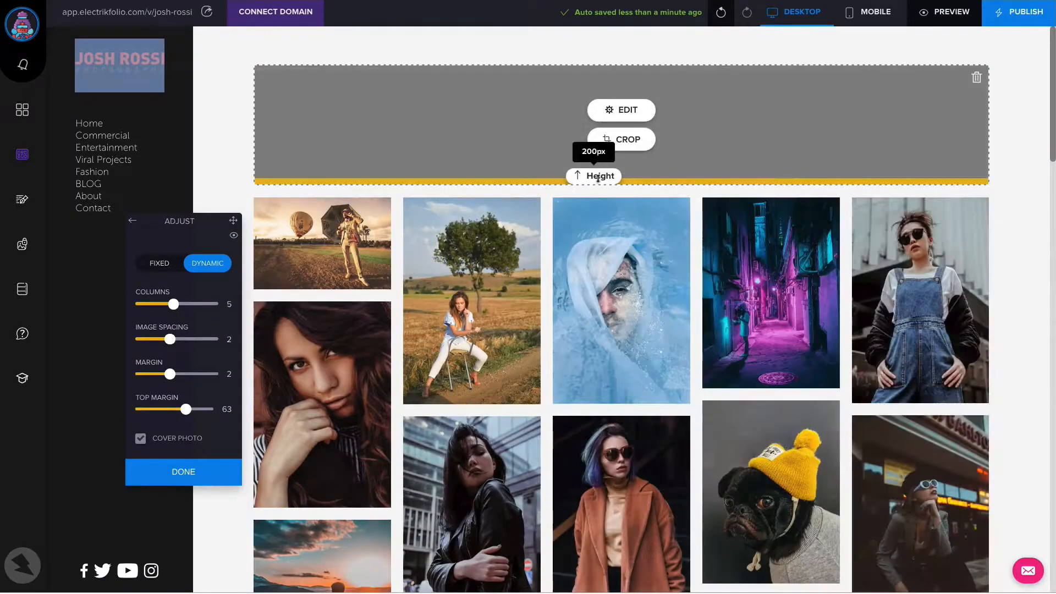
pyautogui.moveTo(600, 179)
pyautogui.mouseDown()
pyautogui.moveTo(602, 388)
pyautogui.moveTo(617, 300)
pyautogui.moveTo(616, 176)
pyautogui.moveTo(616, 185)
pyautogui.mouseUp()
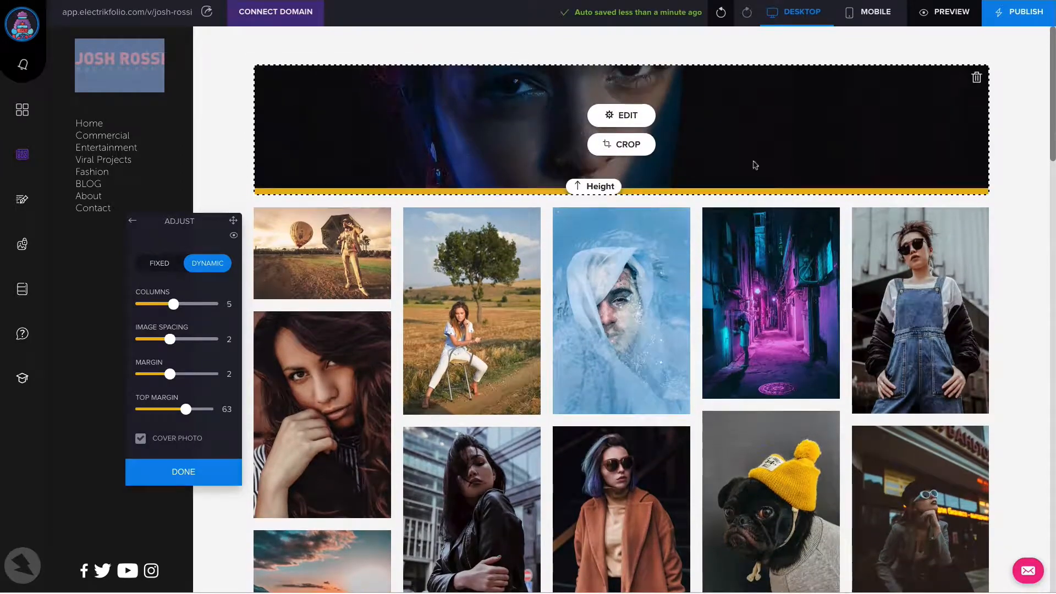
# Remove the cover photo and adjust the theme to four columns with image spacing, margin and top margin all at 0
pyautogui.click(141, 438)
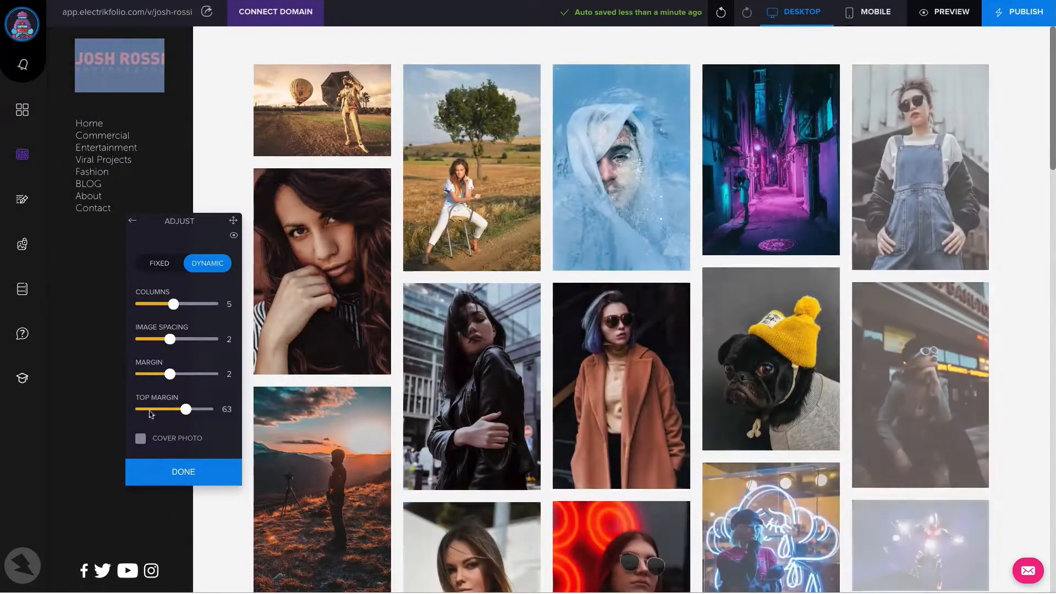
pyautogui.moveTo(186, 409); pyautogui.dragTo(137, 409)
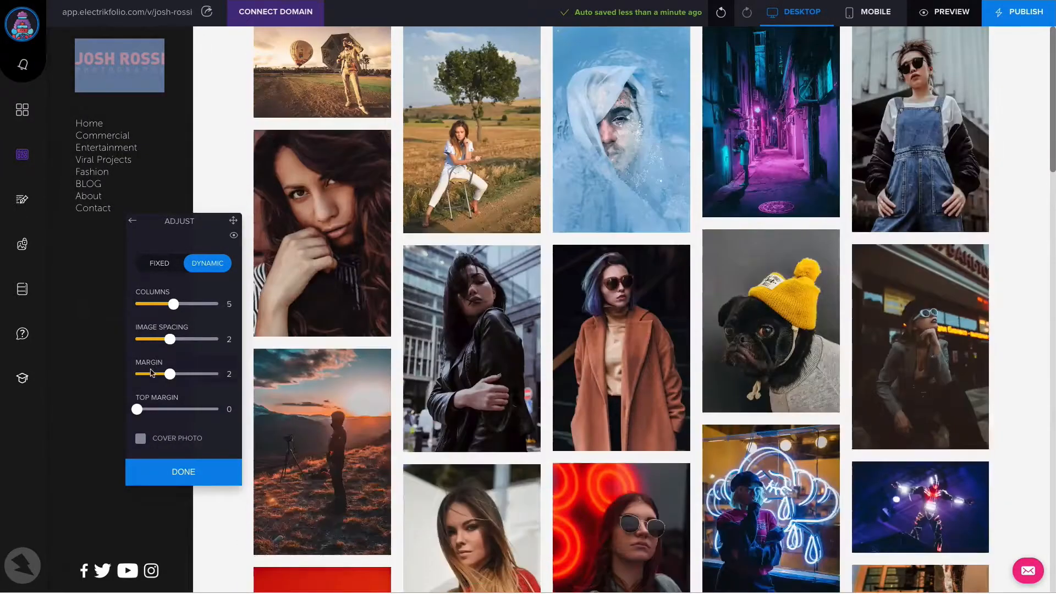
pyautogui.moveTo(170, 374); pyautogui.dragTo(137, 340)
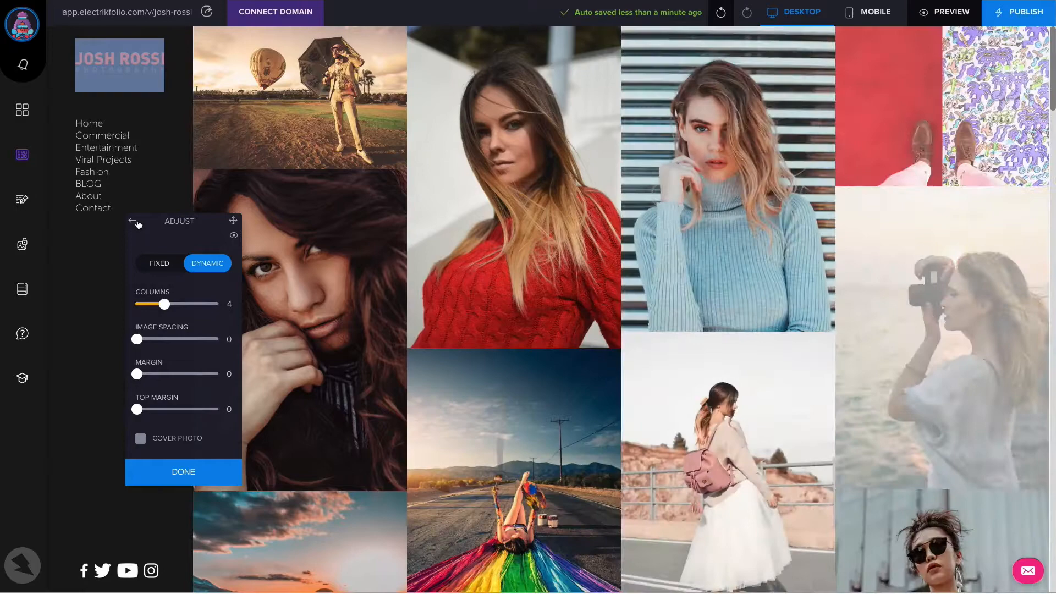
pyautogui.click(133, 221)
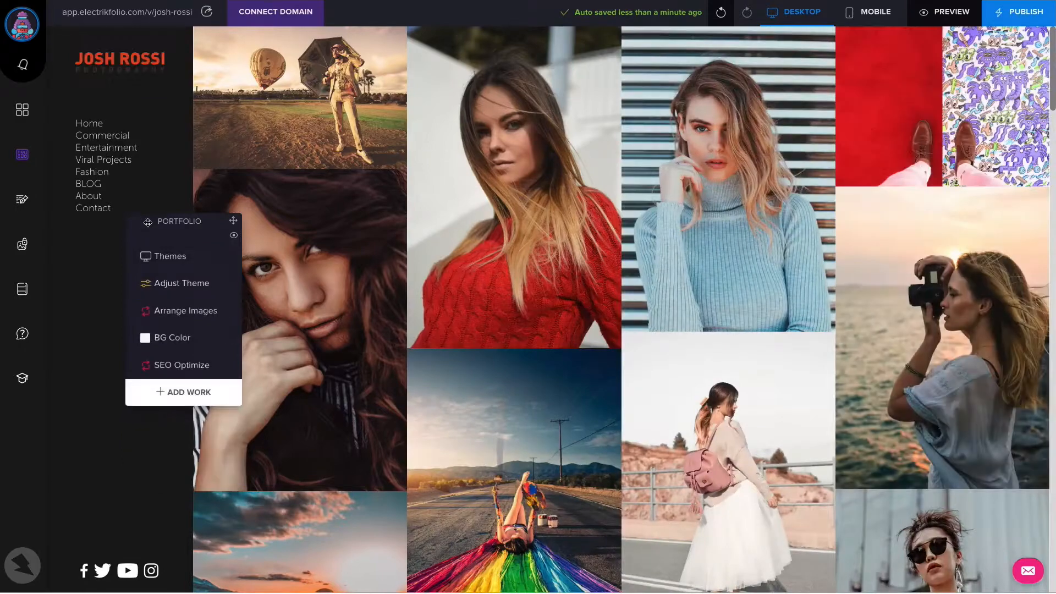
# Rearrange the gallery so the photo of the woman in a white skirt with a pink backpack heads the second column
pyautogui.moveTo(195, 221); pyautogui.dragTo(204, 173)
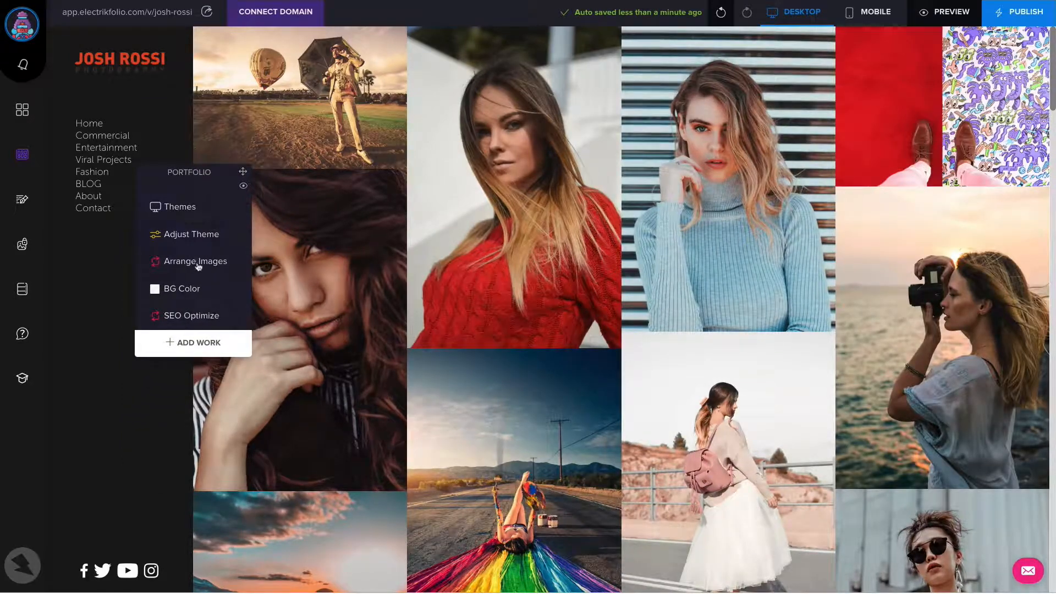
pyautogui.click(195, 261)
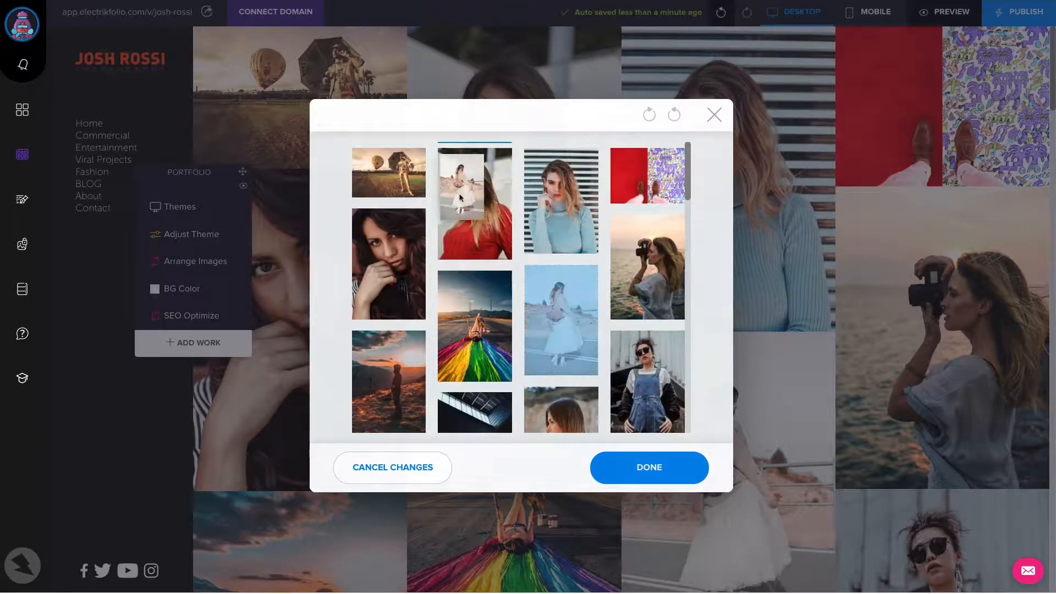
pyautogui.moveTo(498, 232); pyautogui.dragTo(498, 231)
pyautogui.click(673, 466)
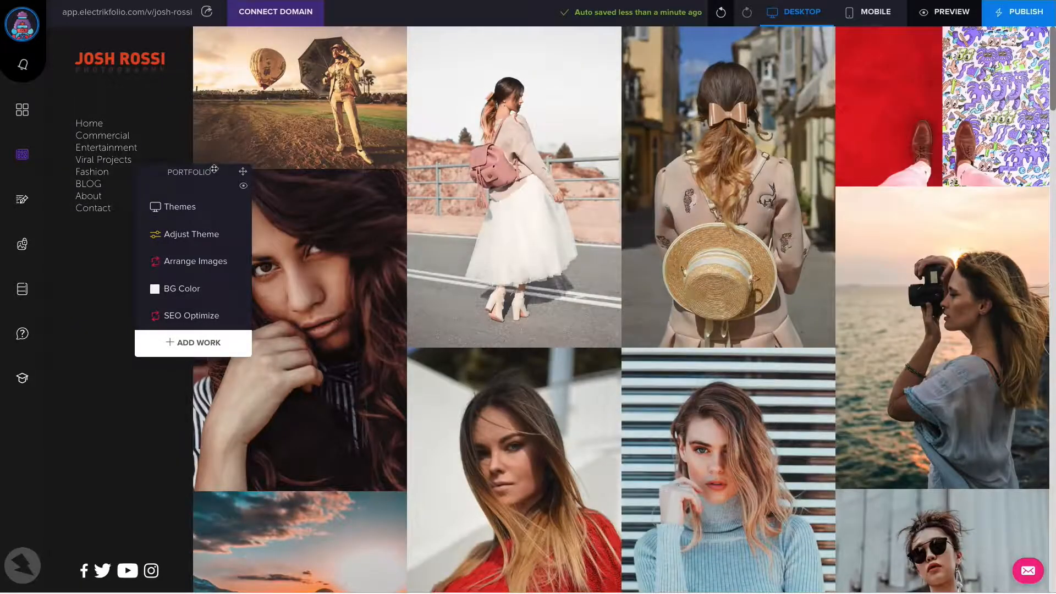
# Open the settings of the dark-haired woman's portrait in the first column and examine its available image link targets
pyautogui.moveTo(214, 169); pyautogui.dragTo(193, 274)
pyautogui.moveTo(313, 249)
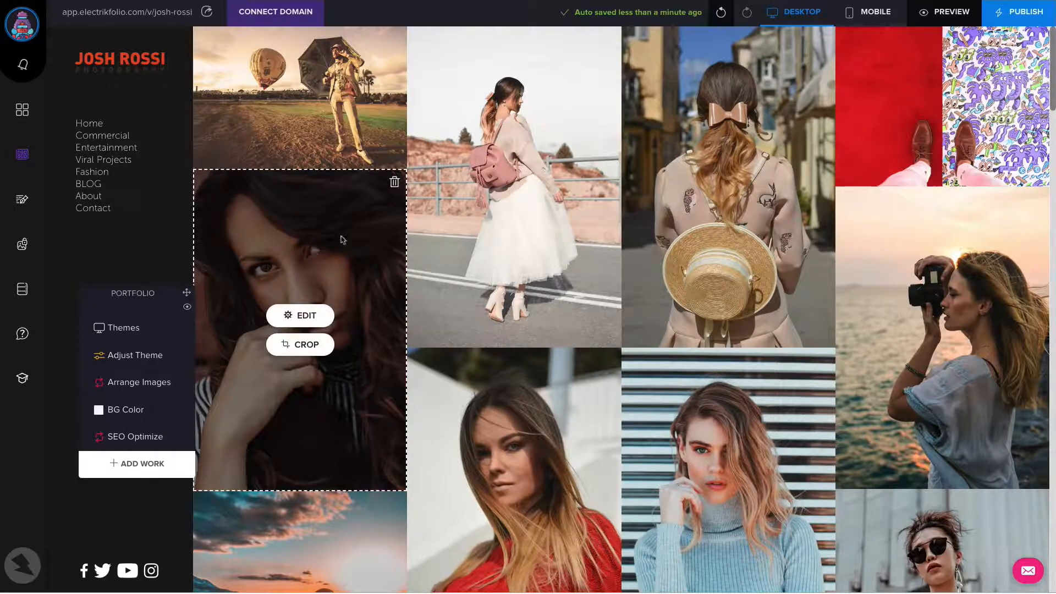
pyautogui.click(304, 317)
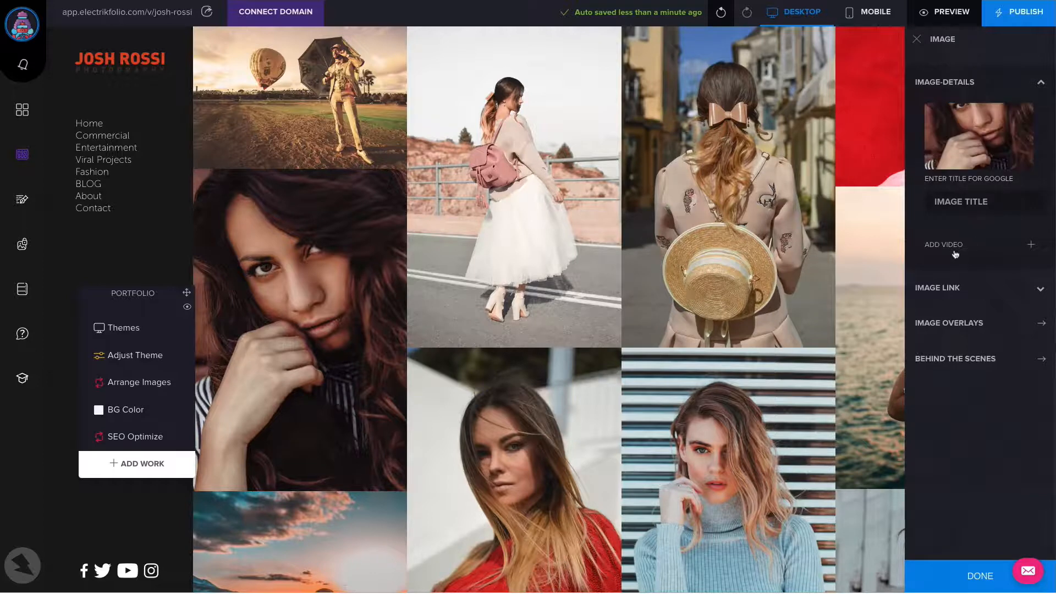
pyautogui.click(957, 290)
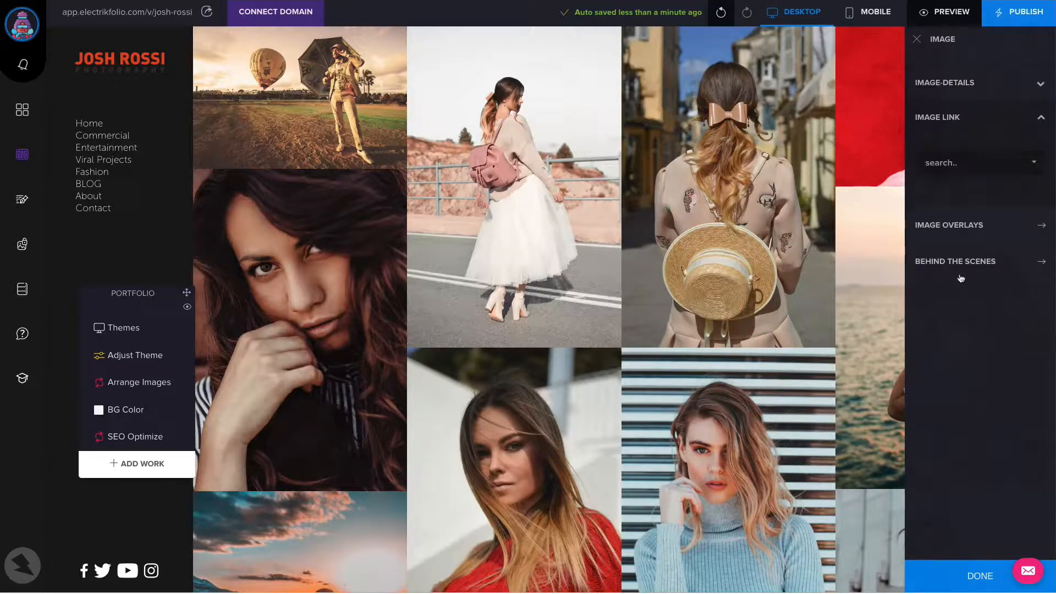
pyautogui.click(984, 166)
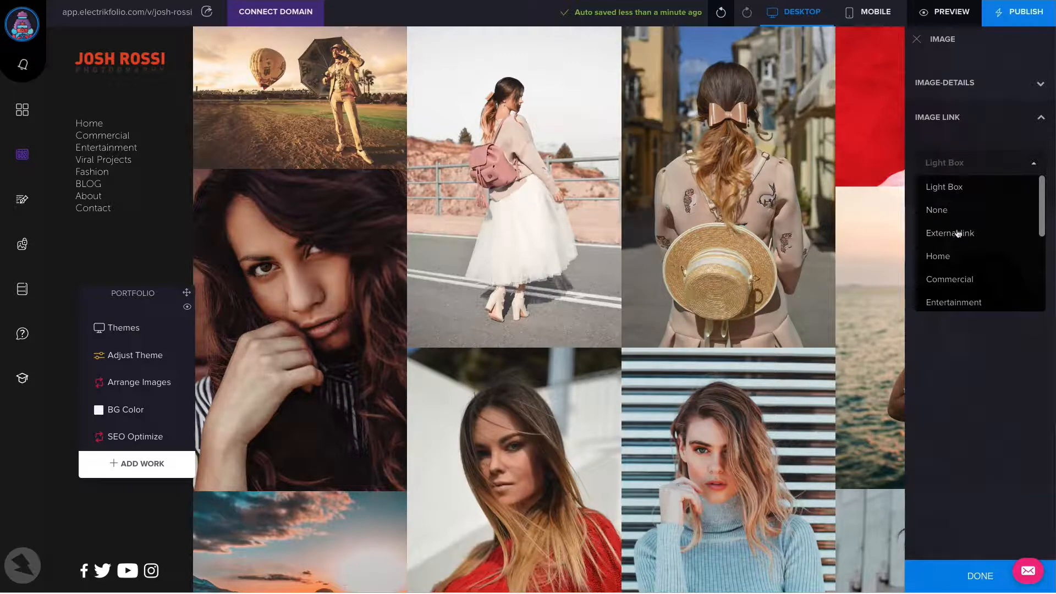
pyautogui.scroll(-2, 962, 259)
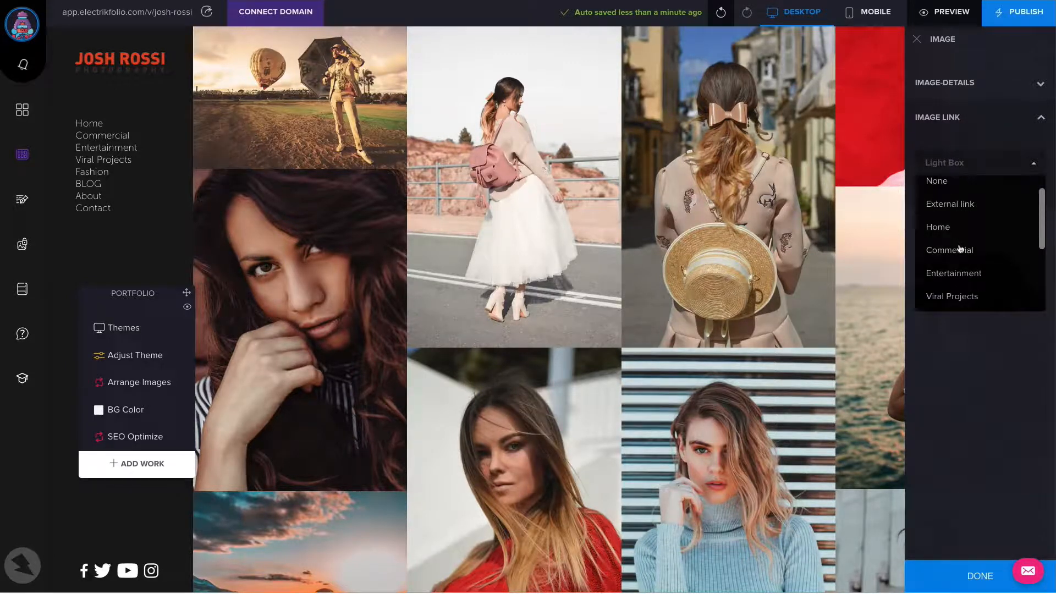
pyautogui.click(1036, 167)
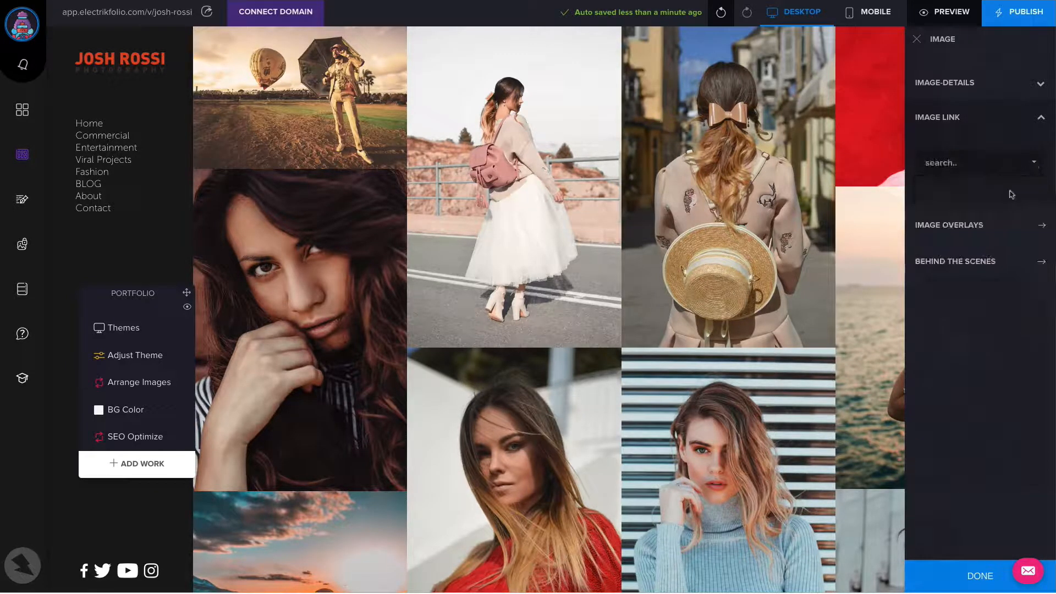
# Give the portrait a default image overlay with 60% opacity and a black background color (000000)
pyautogui.click(1042, 227)
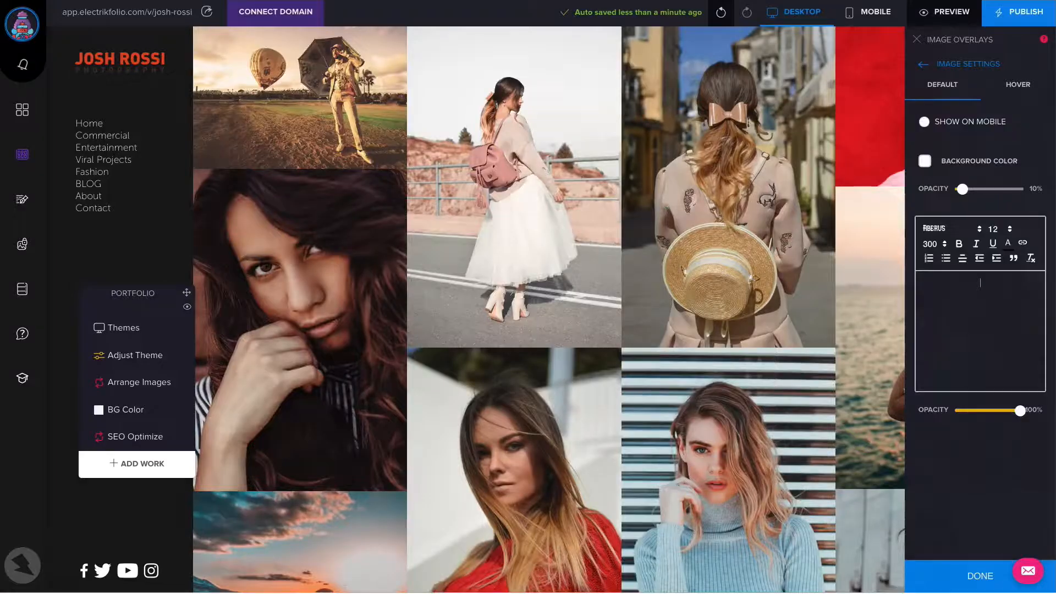
pyautogui.moveTo(317, 237)
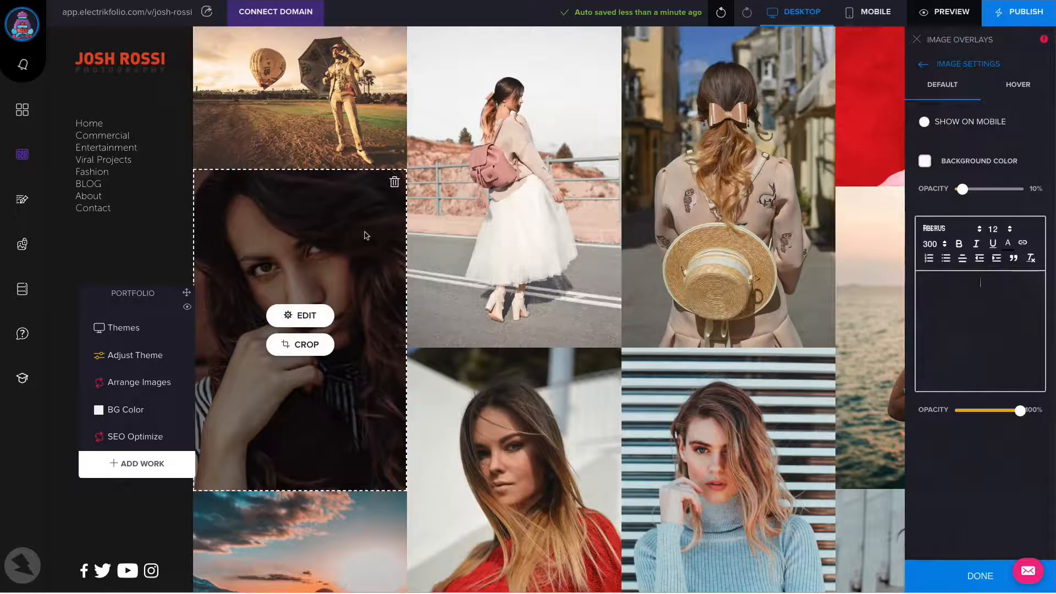
pyautogui.moveTo(321, 291)
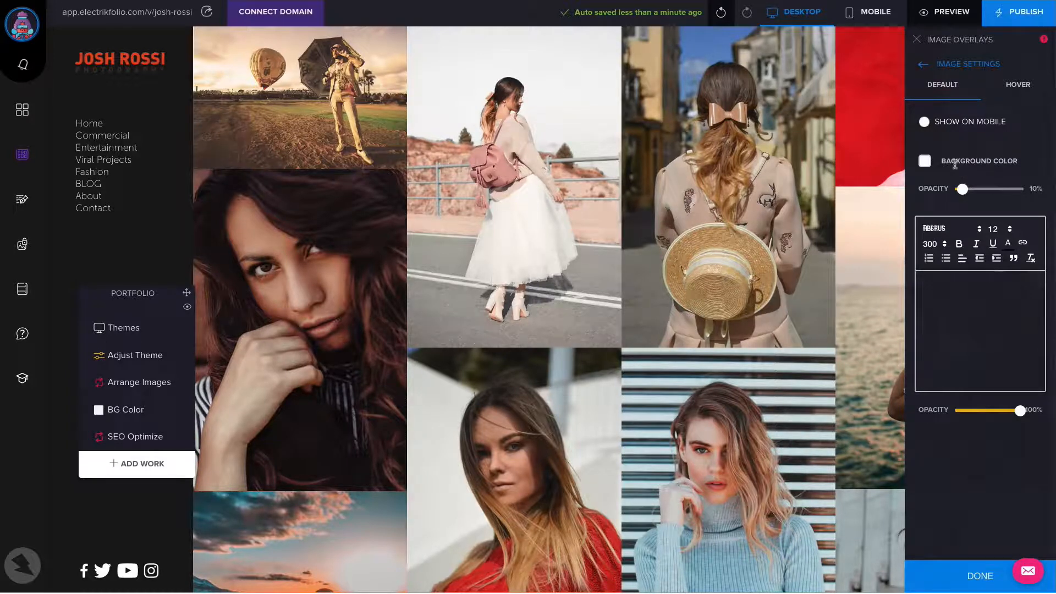
pyautogui.moveTo(962, 189); pyautogui.dragTo(996, 189)
pyautogui.click(927, 167)
pyautogui.moveTo(824, 244); pyautogui.dragTo(788, 273)
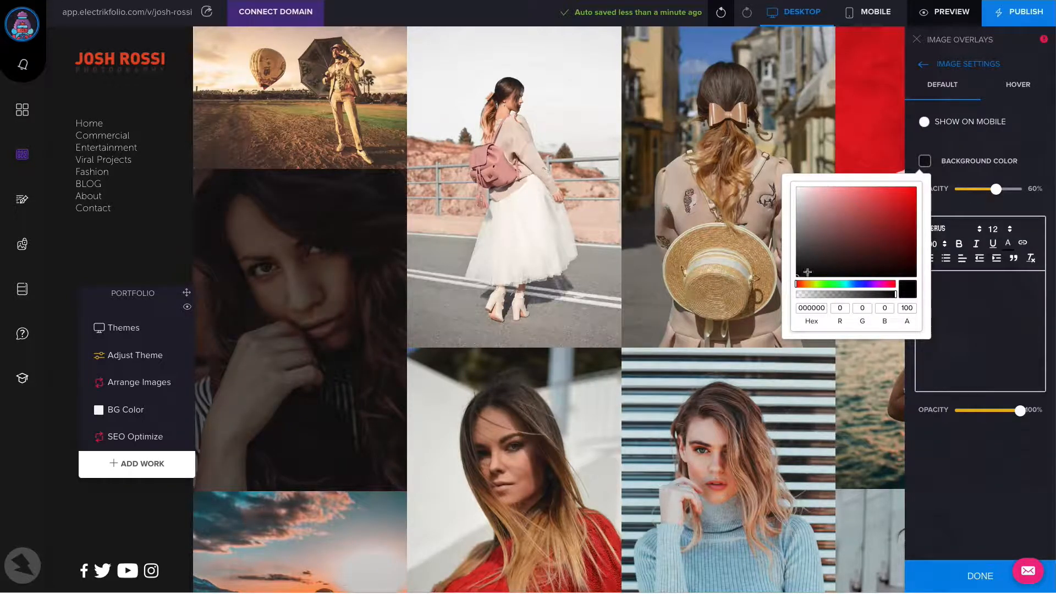
# Set the portrait's black overlay opacity to 74% by default and 0% on hover, and preview the gallery
pyautogui.moveTo(997, 190); pyautogui.dragTo(1005, 190)
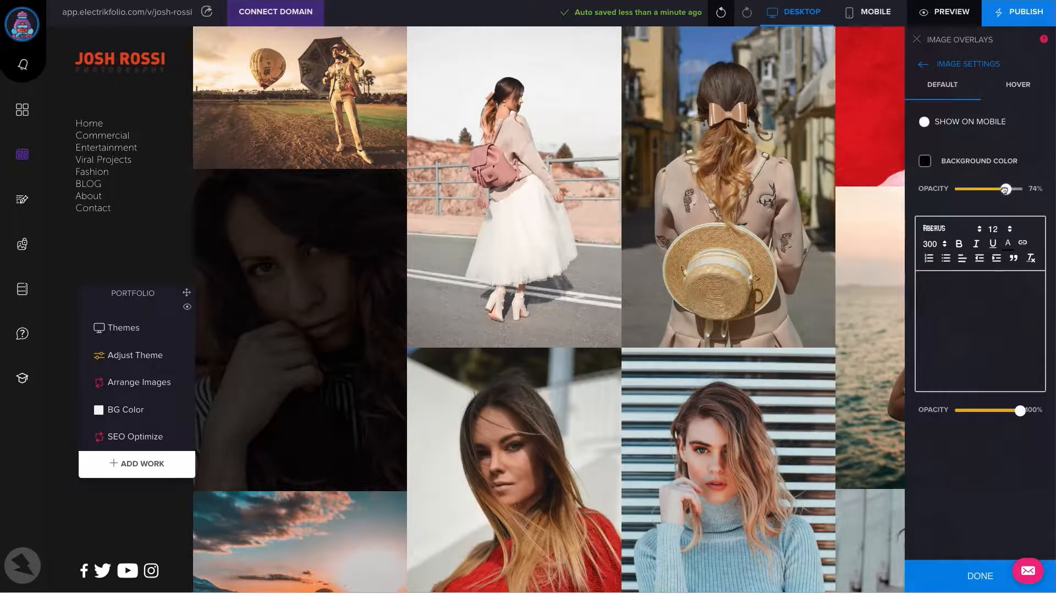
pyautogui.click(1023, 87)
pyautogui.moveTo(963, 189)
pyautogui.mouseDown()
pyautogui.moveTo(997, 190)
pyautogui.moveTo(956, 189)
pyautogui.mouseUp()
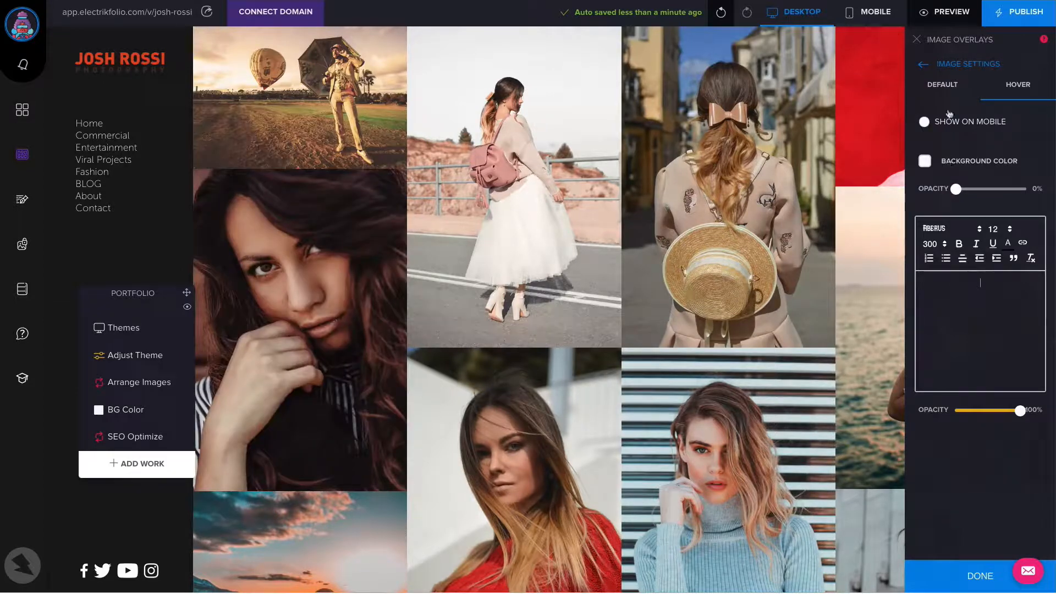
pyautogui.click(946, 86)
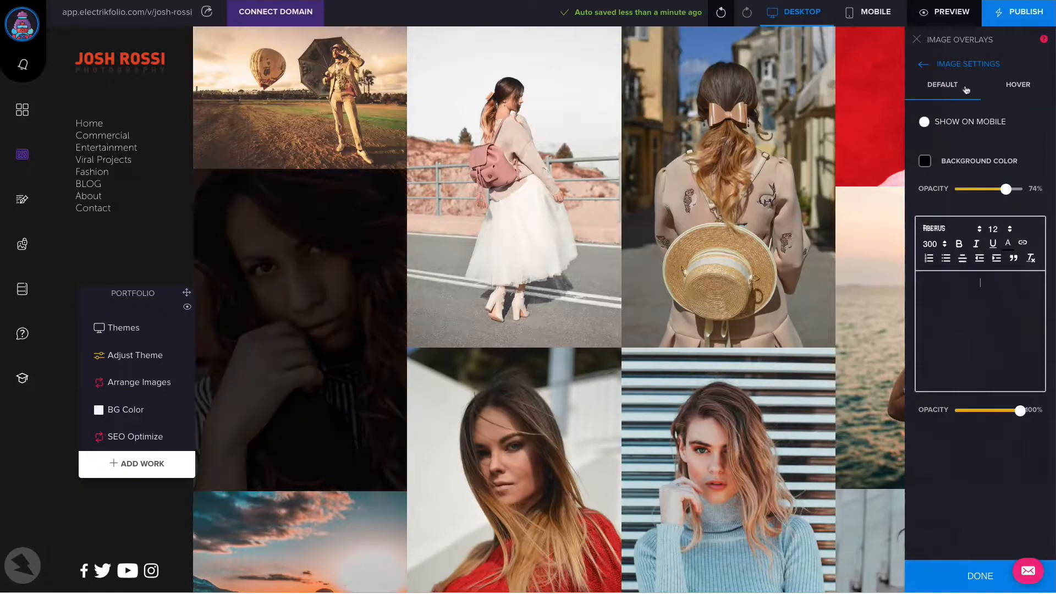
pyautogui.click(1011, 89)
pyautogui.click(945, 11)
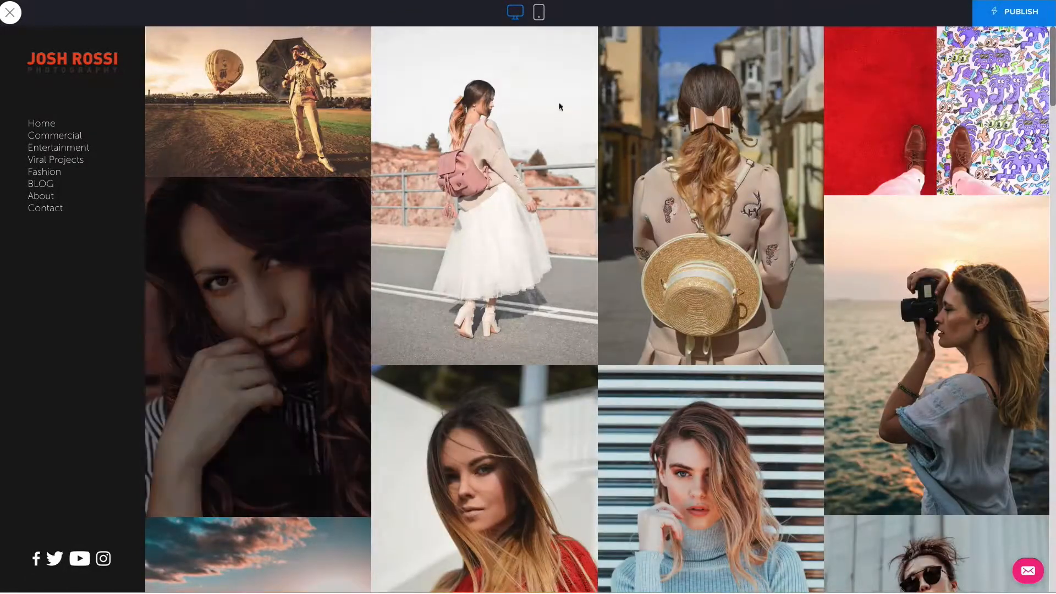
pyautogui.click(10, 13)
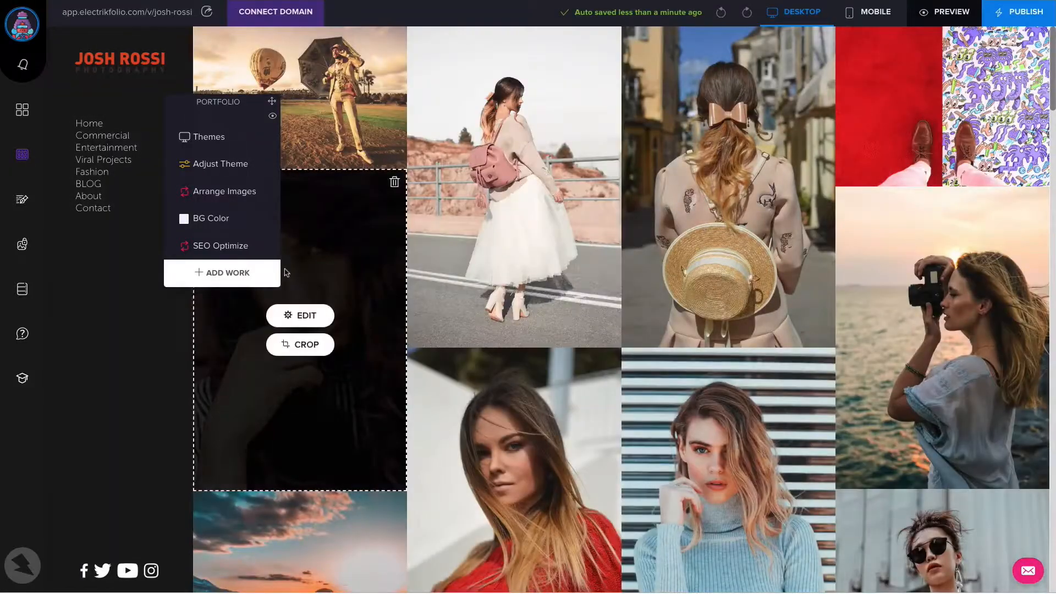
# Reopen the dark-haired woman's portrait settings and examine its Behind the Scenes story builder fields
pyautogui.click(300, 315)
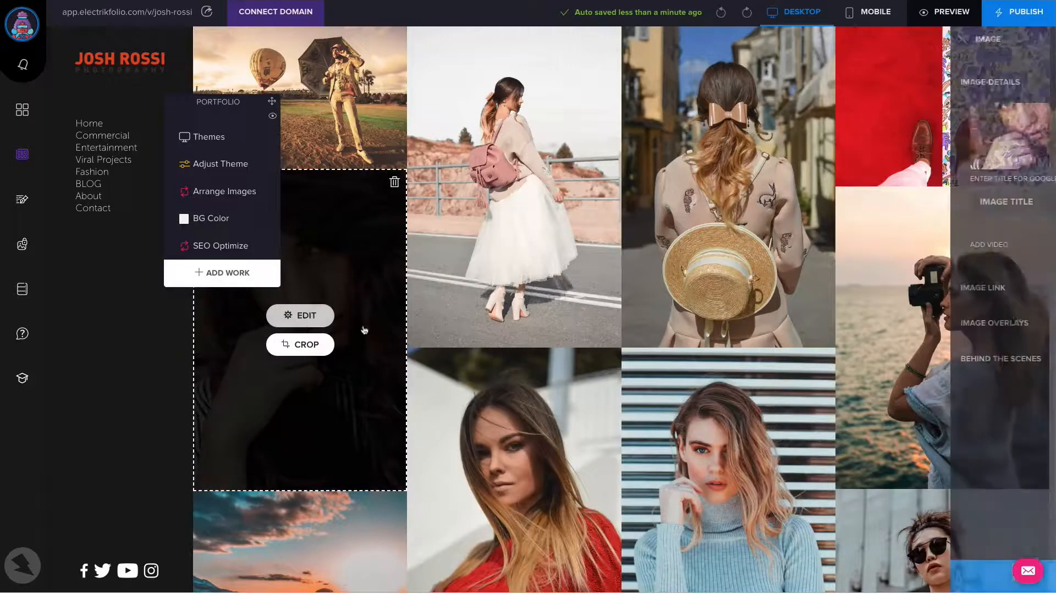
pyautogui.click(973, 327)
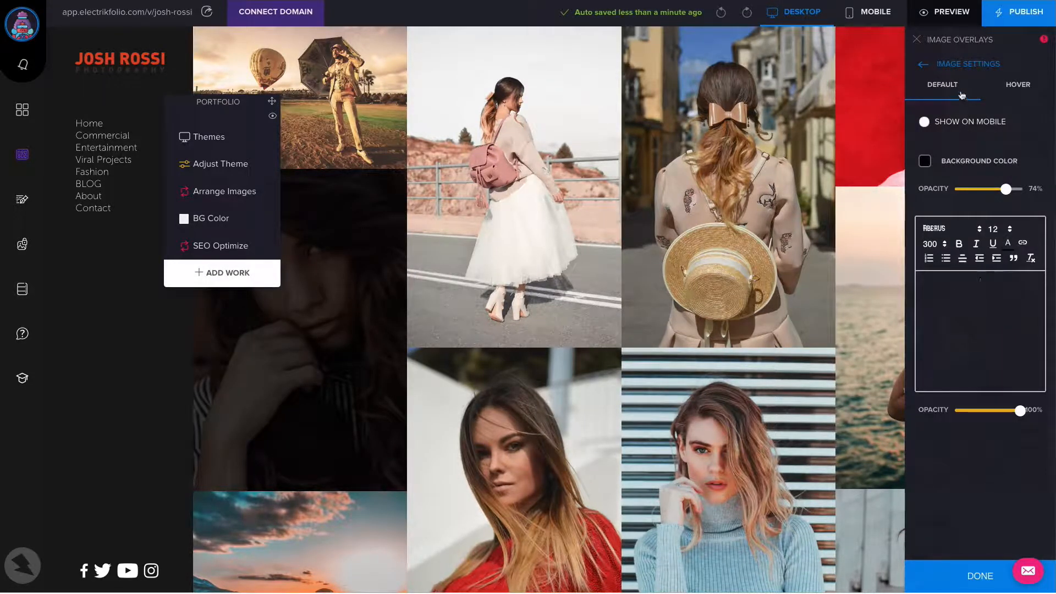
pyautogui.click(922, 66)
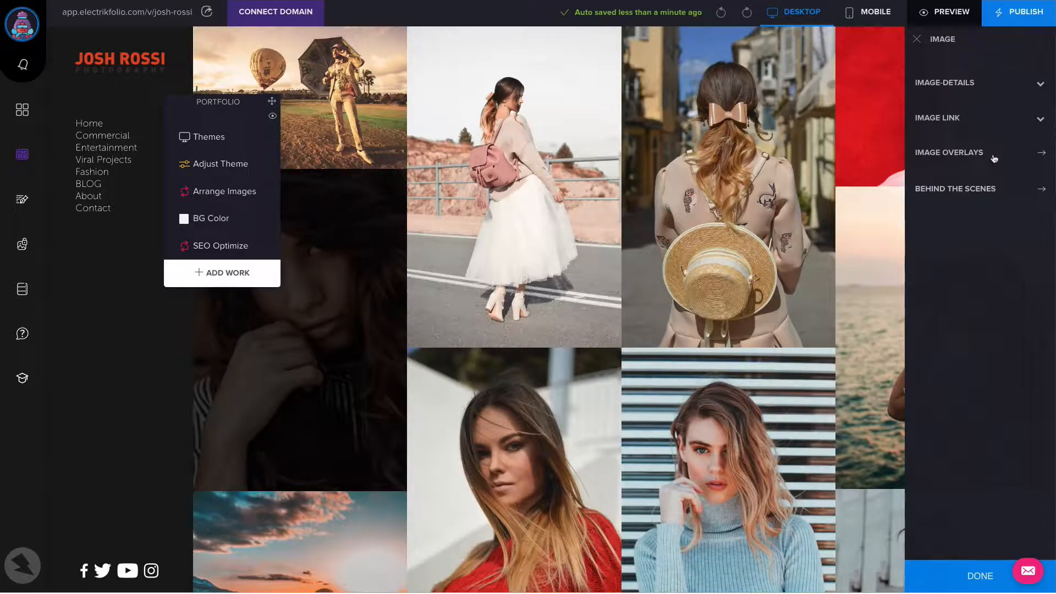
pyautogui.click(985, 192)
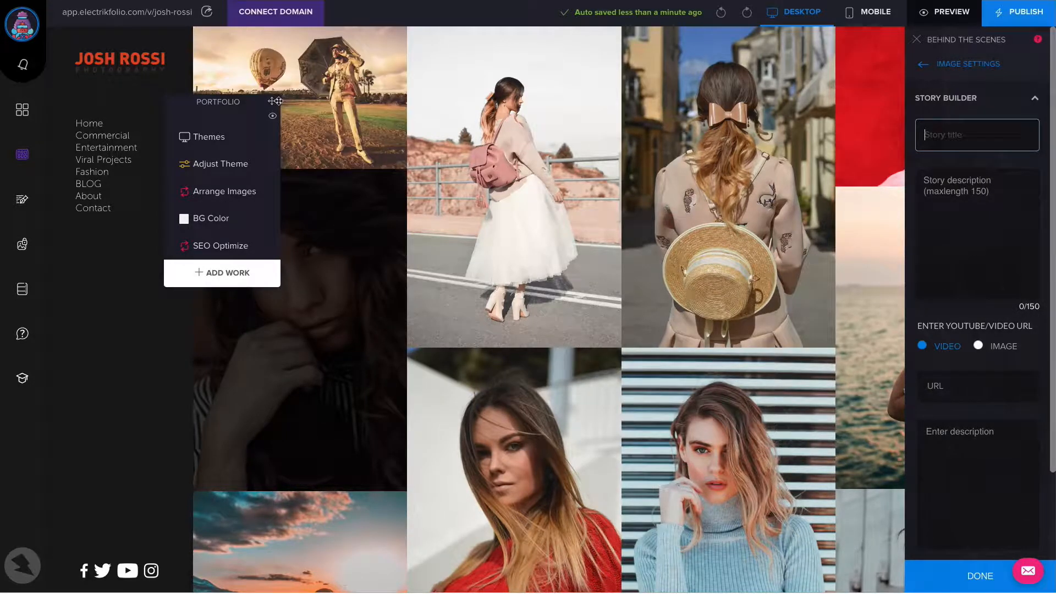
pyautogui.moveTo(272, 101); pyautogui.dragTo(166, 276)
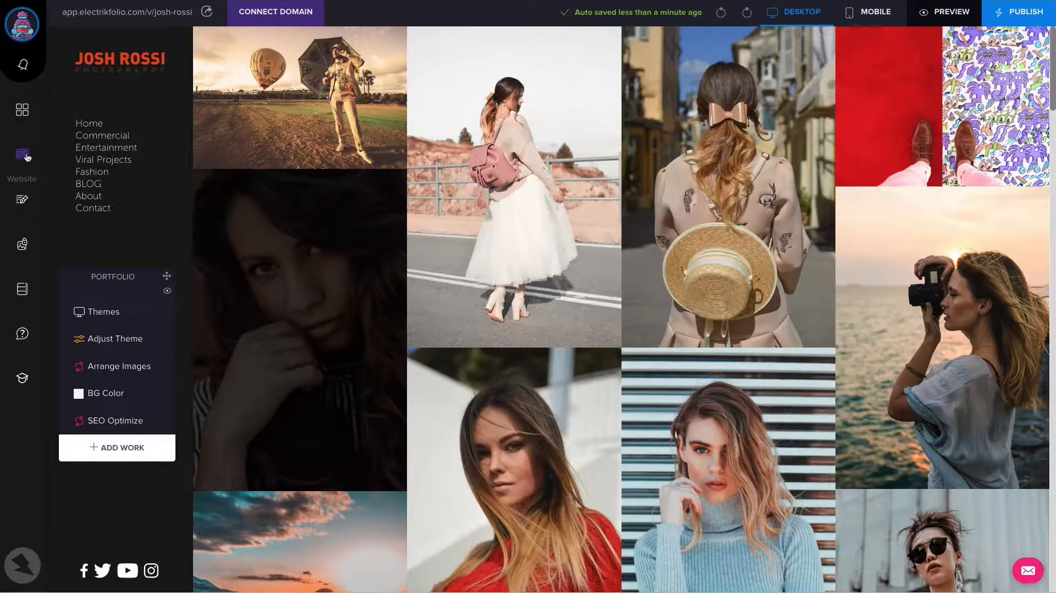
# Open the Commercial gallery in preview and view its Adobe daytime city street image at full size
pyautogui.click(23, 156)
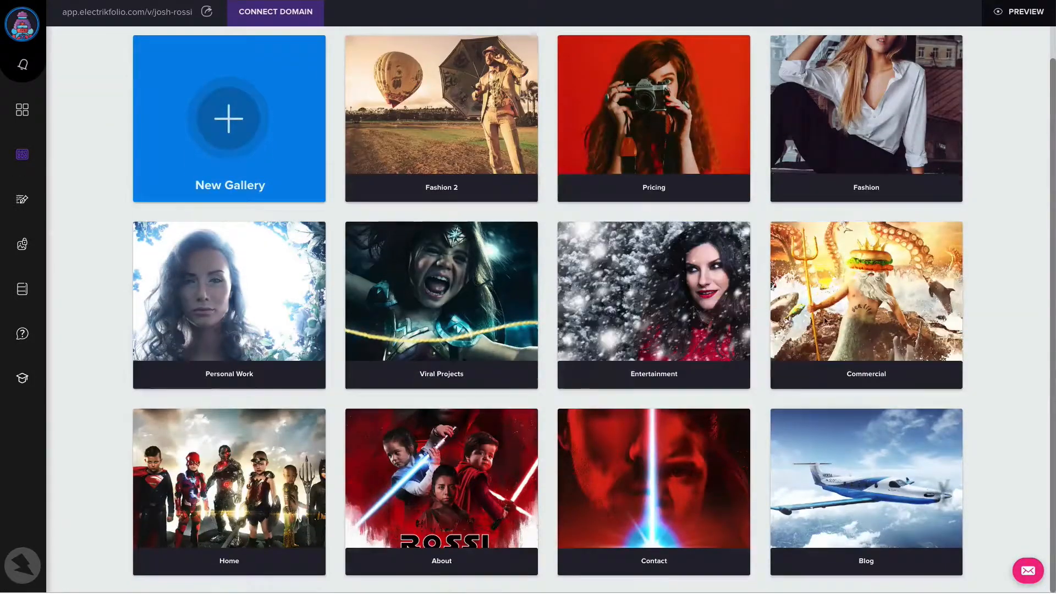
pyautogui.click(880, 304)
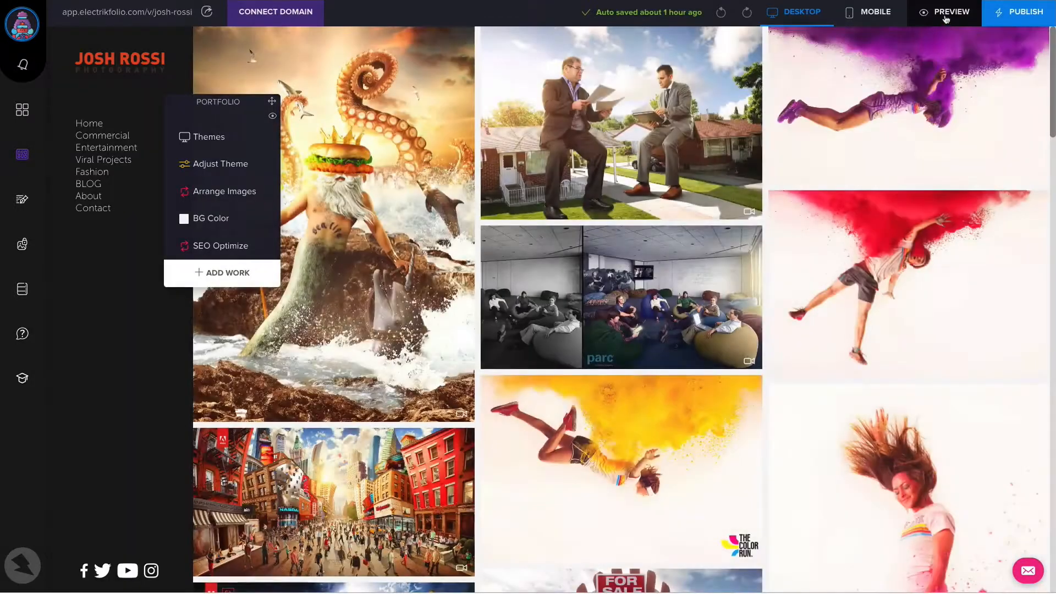
pyautogui.click(945, 15)
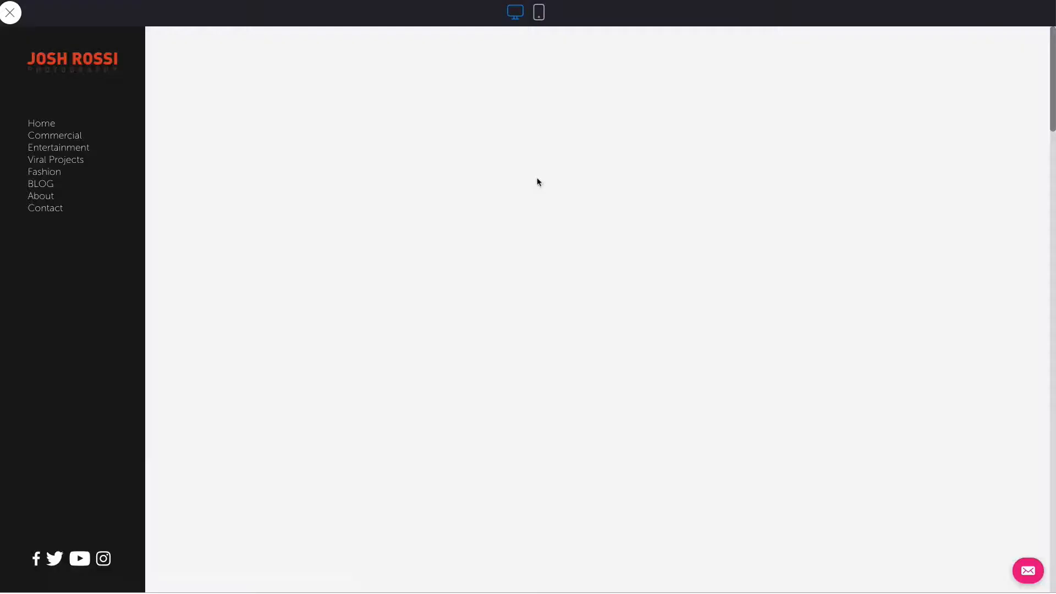
pyautogui.scroll(-3, 464, 203)
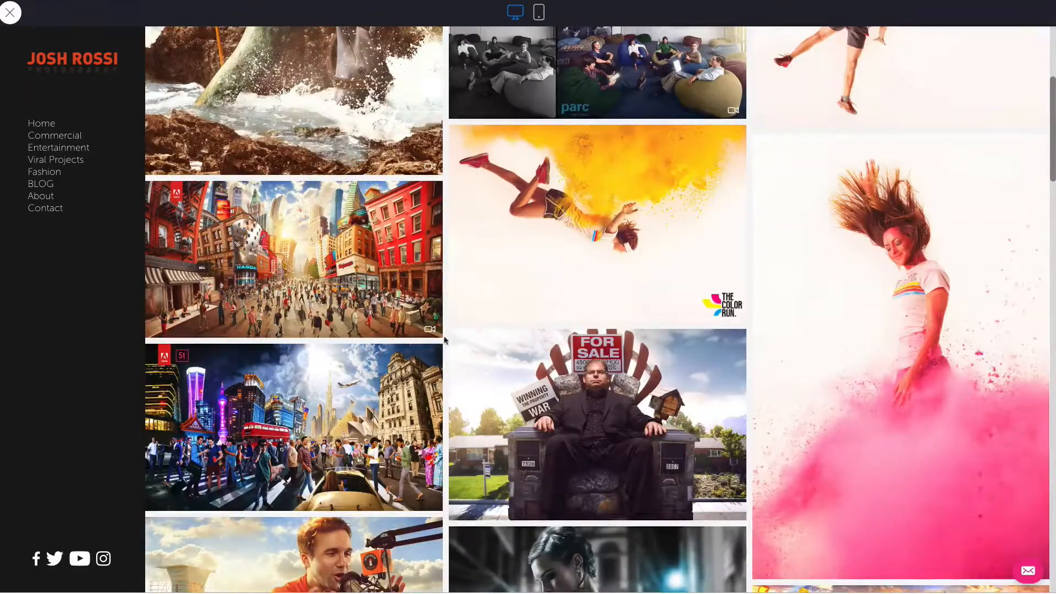
pyautogui.click(390, 301)
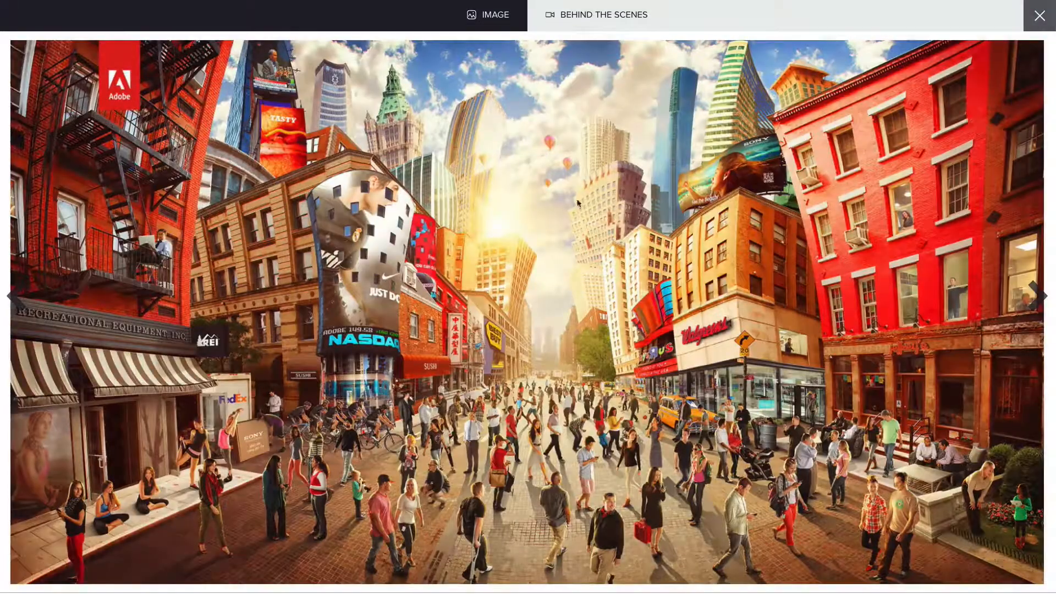
pyautogui.click(1040, 297)
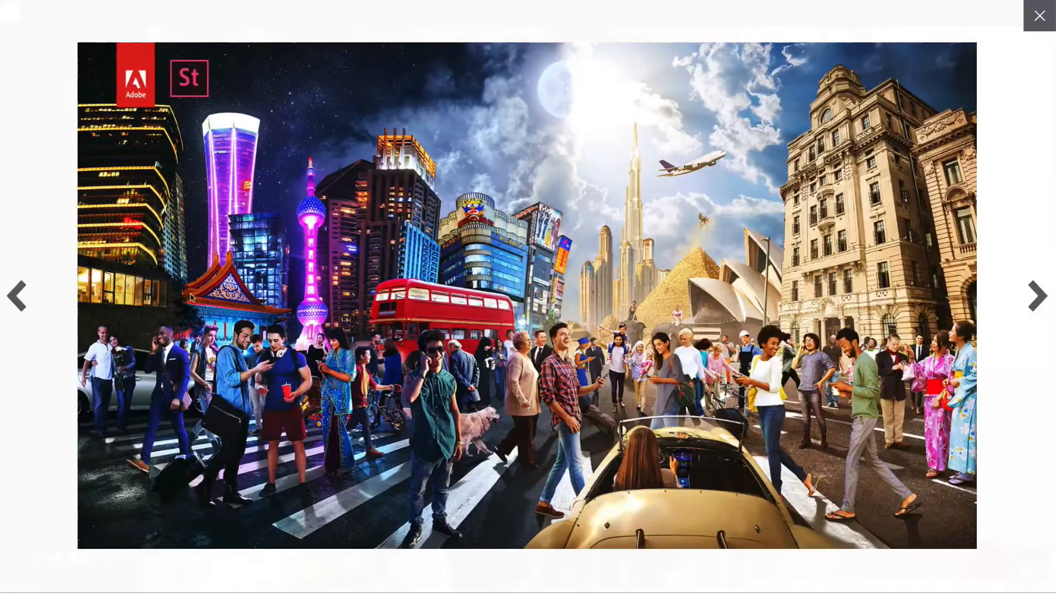
pyautogui.click(17, 296)
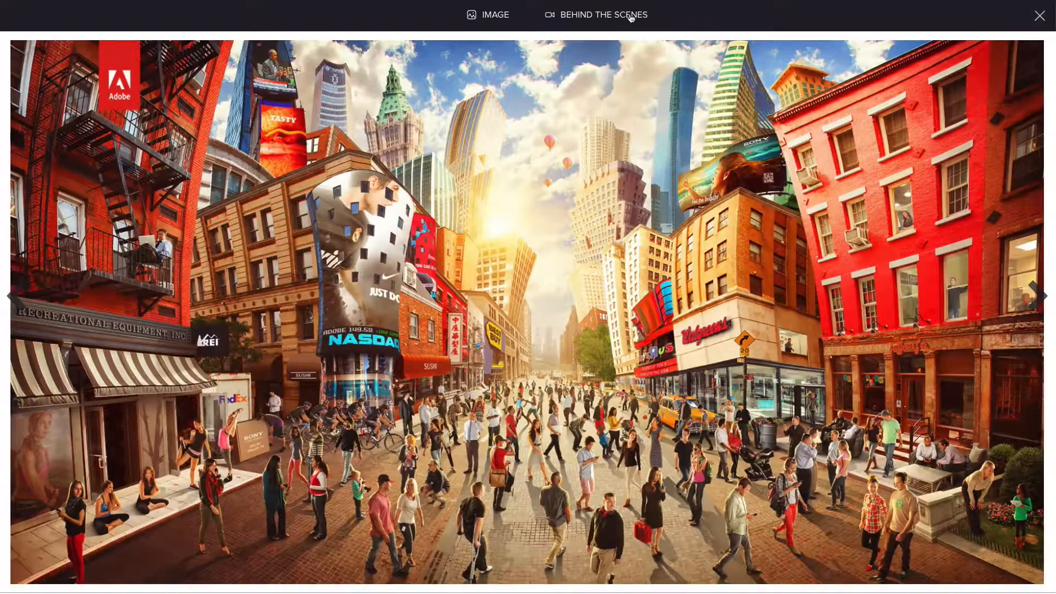
# Examine the Behind the Scenes story of the Adobe street image, including its video, text and process images, and close the preview
pyautogui.click(631, 17)
pyautogui.moveTo(458, 104); pyautogui.dragTo(439, 144)
pyautogui.scroll(-3, 231, 203)
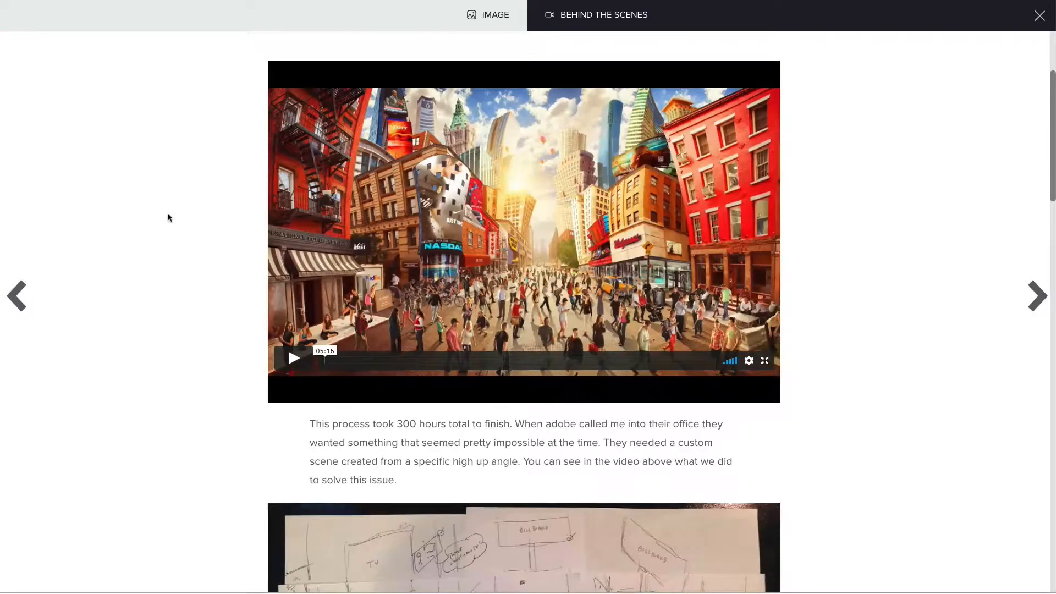
pyautogui.scroll(-1, 169, 217)
pyautogui.scroll(-2, 276, 274)
pyautogui.moveTo(308, 250); pyautogui.dragTo(424, 325)
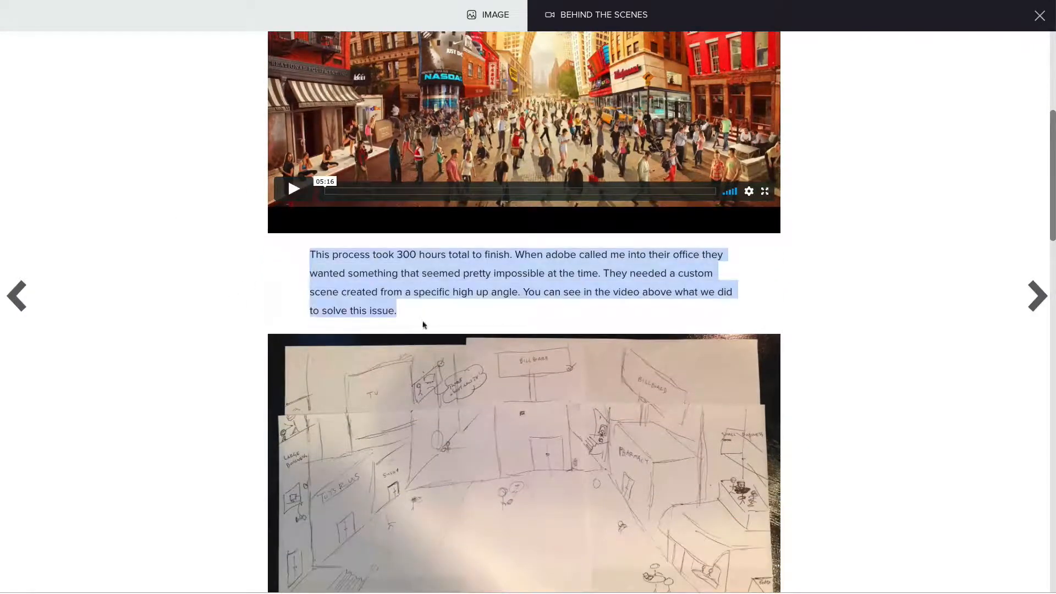
pyautogui.scroll(-12, 503, 328)
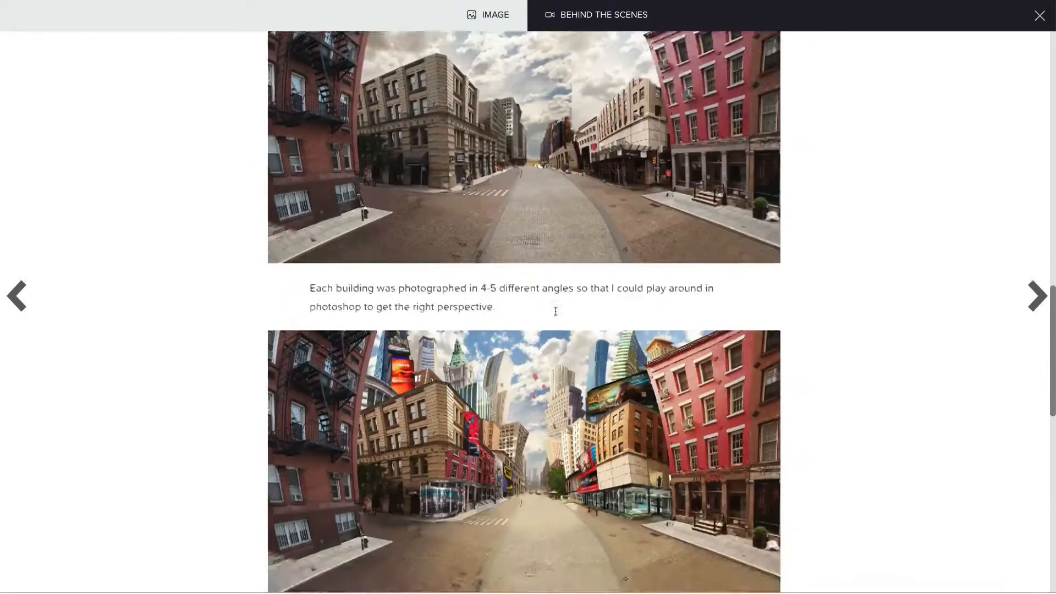
pyautogui.scroll(-10, 555, 312)
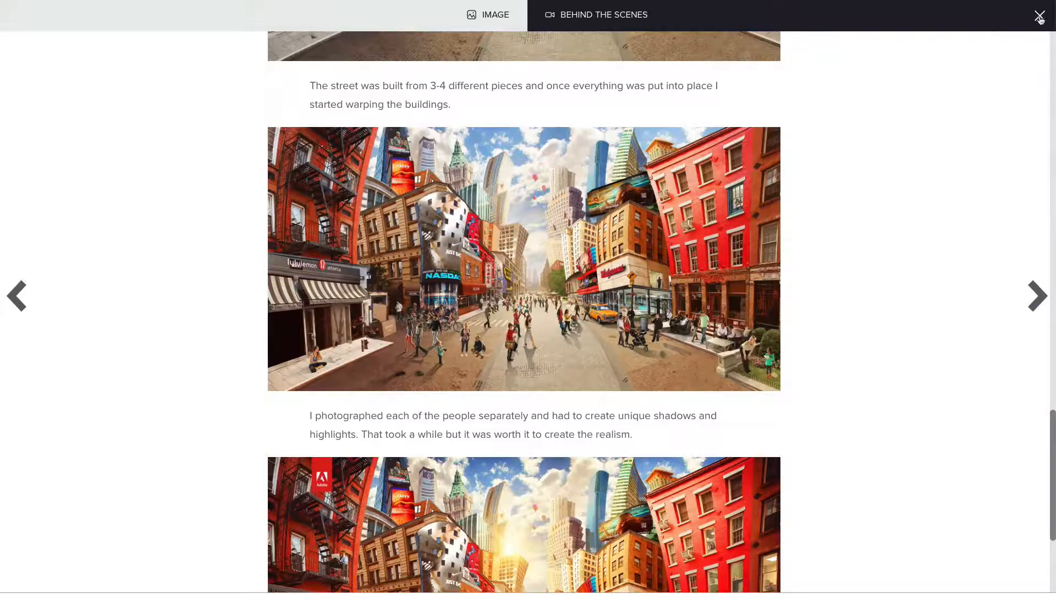
pyautogui.click(1040, 16)
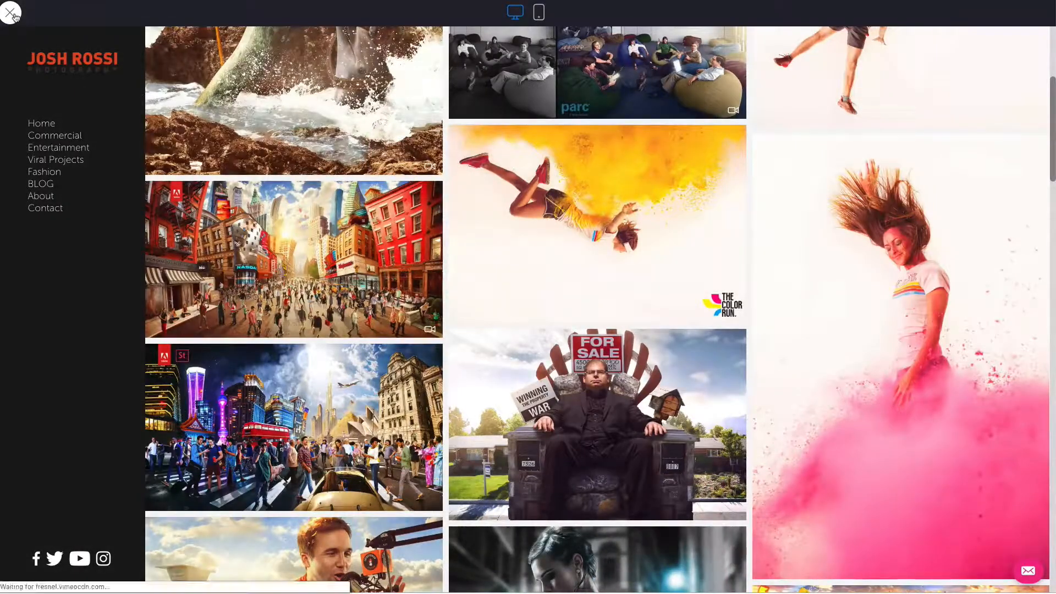
pyautogui.click(13, 15)
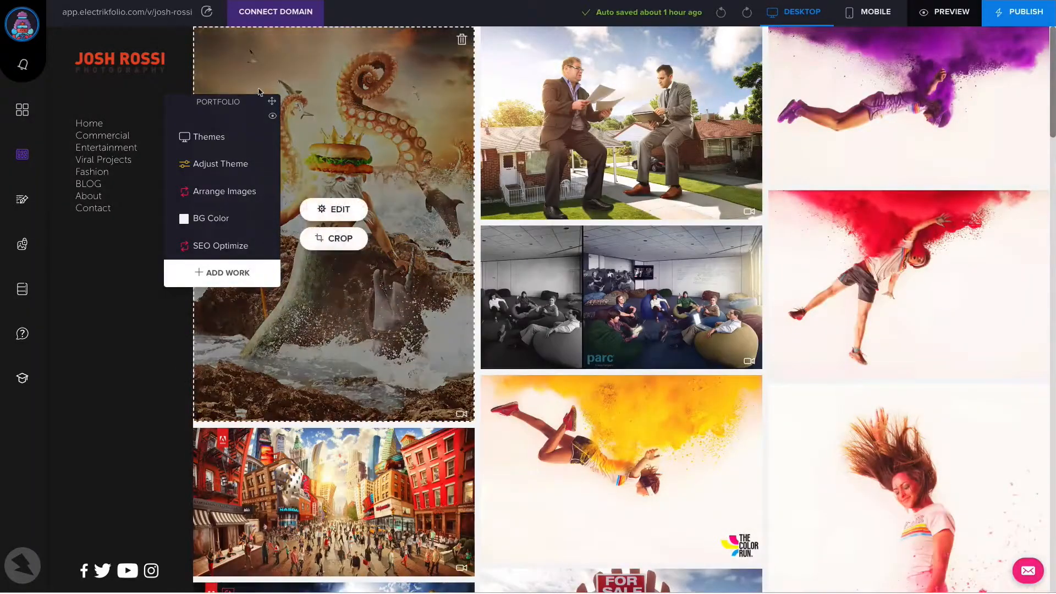
# Move the Portfolio panel clear of the site menu, open the menu for editing and slightly reduce the logo size
pyautogui.moveTo(271, 101); pyautogui.dragTo(243, 260)
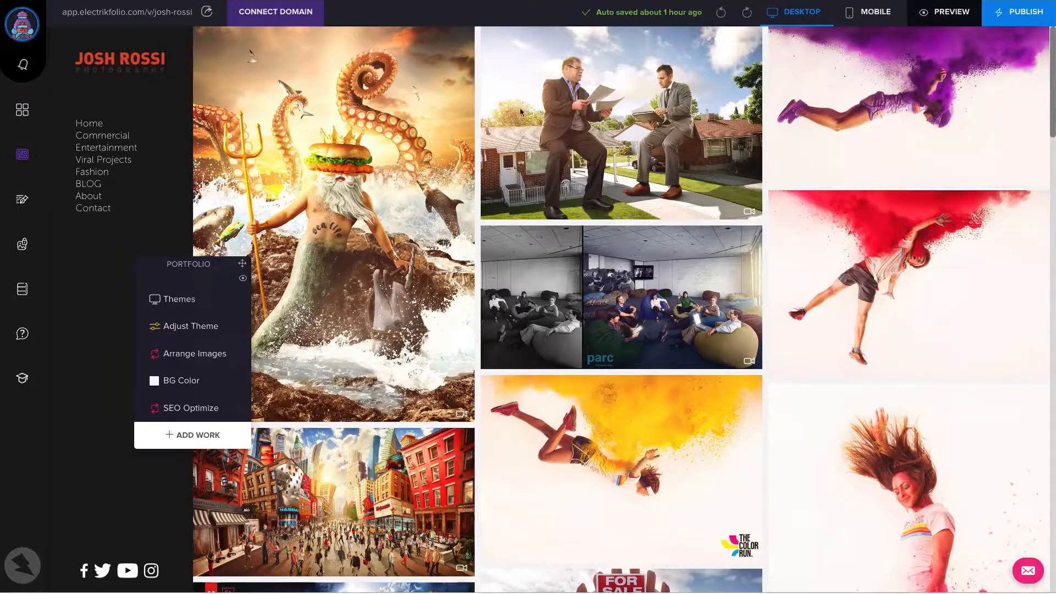
pyautogui.moveTo(656, 113)
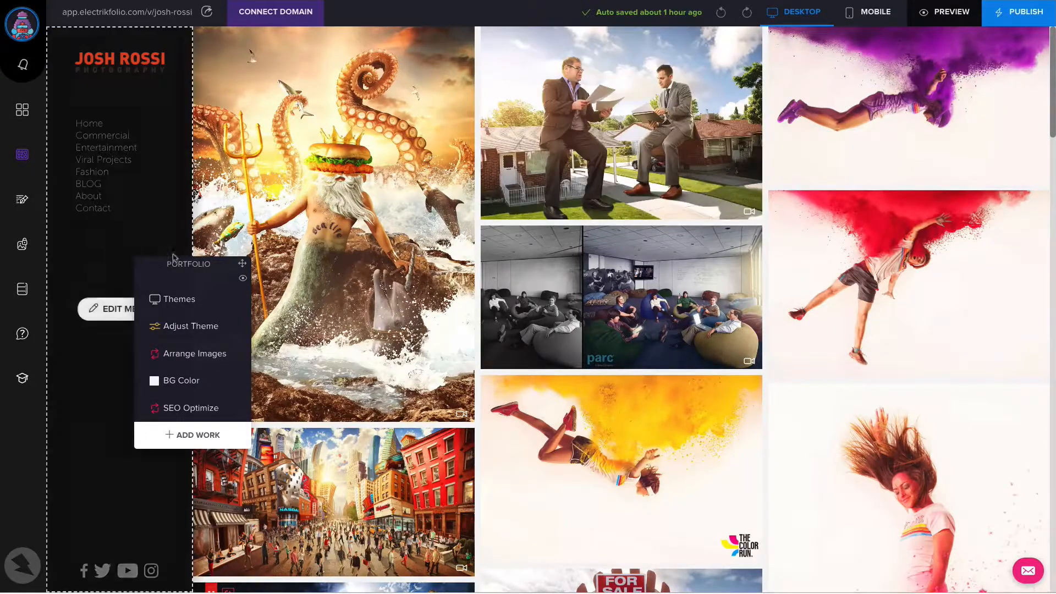
pyautogui.moveTo(244, 264); pyautogui.dragTo(303, 267)
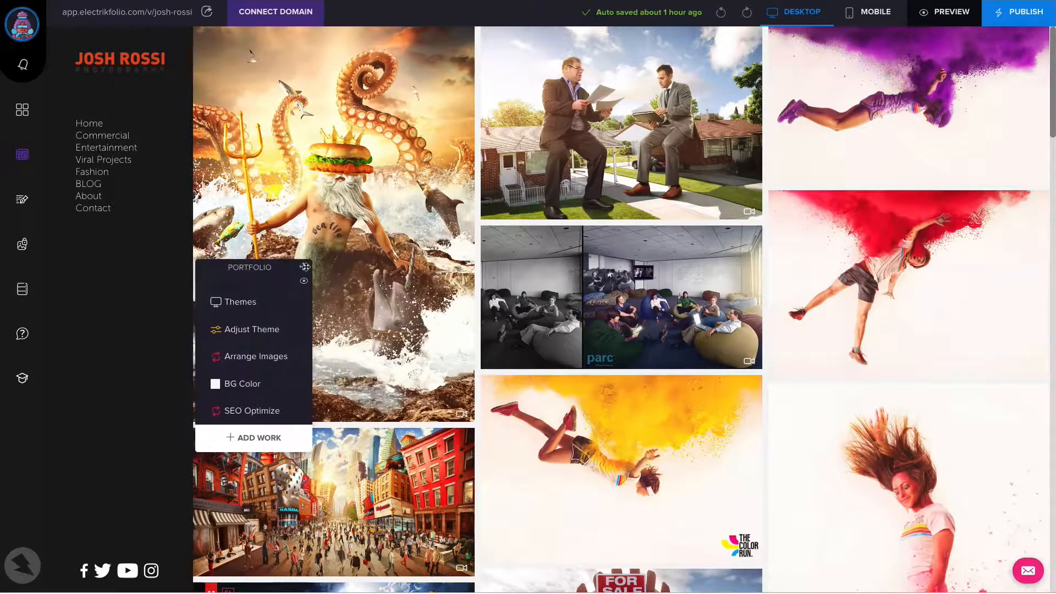
pyautogui.moveTo(136, 196)
pyautogui.click(129, 311)
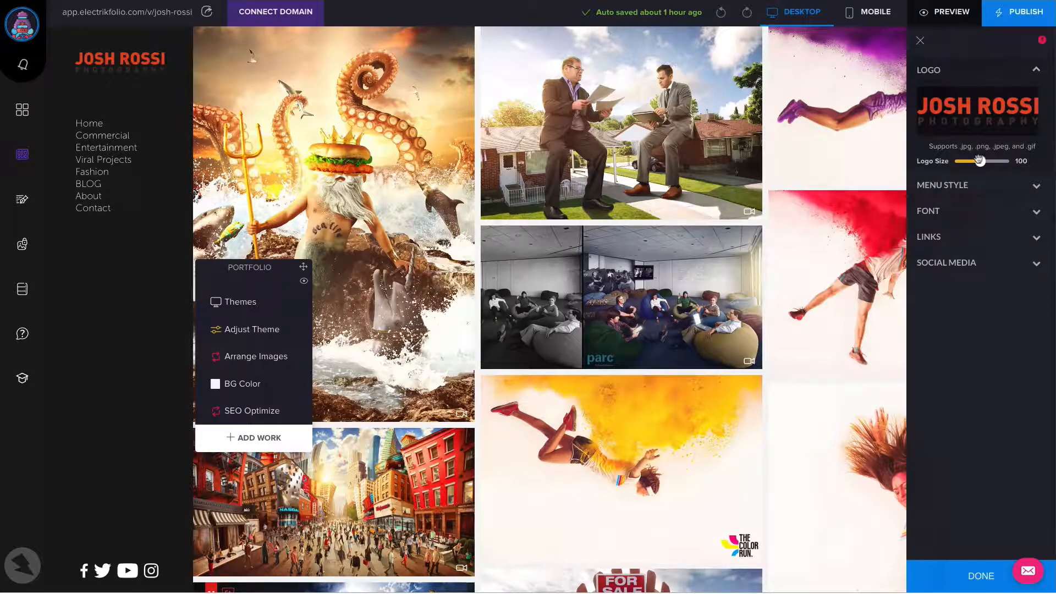
pyautogui.moveTo(981, 163)
pyautogui.mouseDown()
pyautogui.moveTo(997, 162)
pyautogui.moveTo(978, 163)
pyautogui.mouseUp()
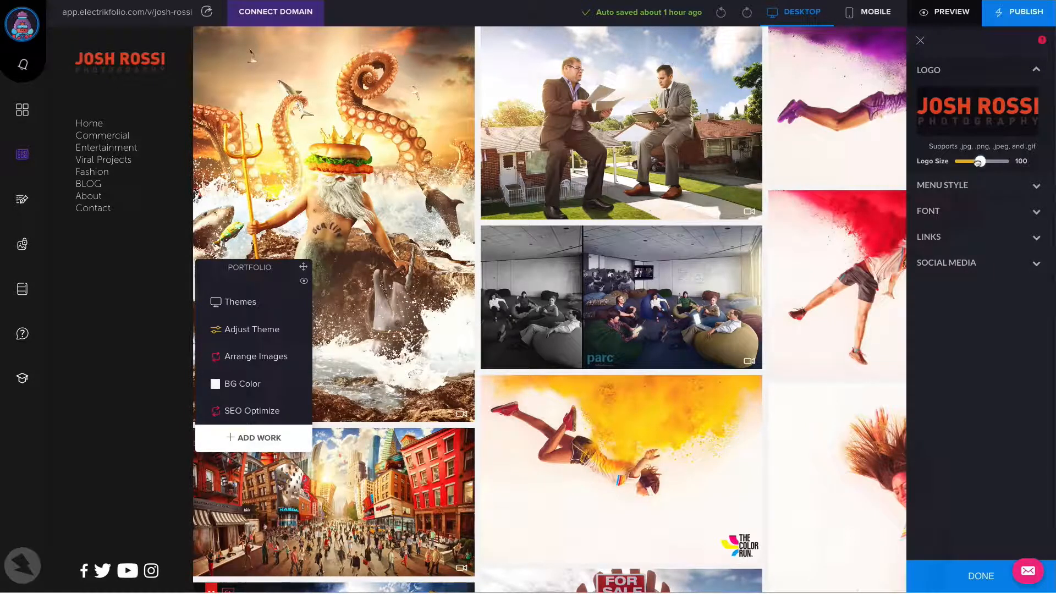
# In the default menu's style settings, keep the position at left and set the menu size to 223px
pyautogui.click(1037, 186)
pyautogui.scroll(-1, 977, 201)
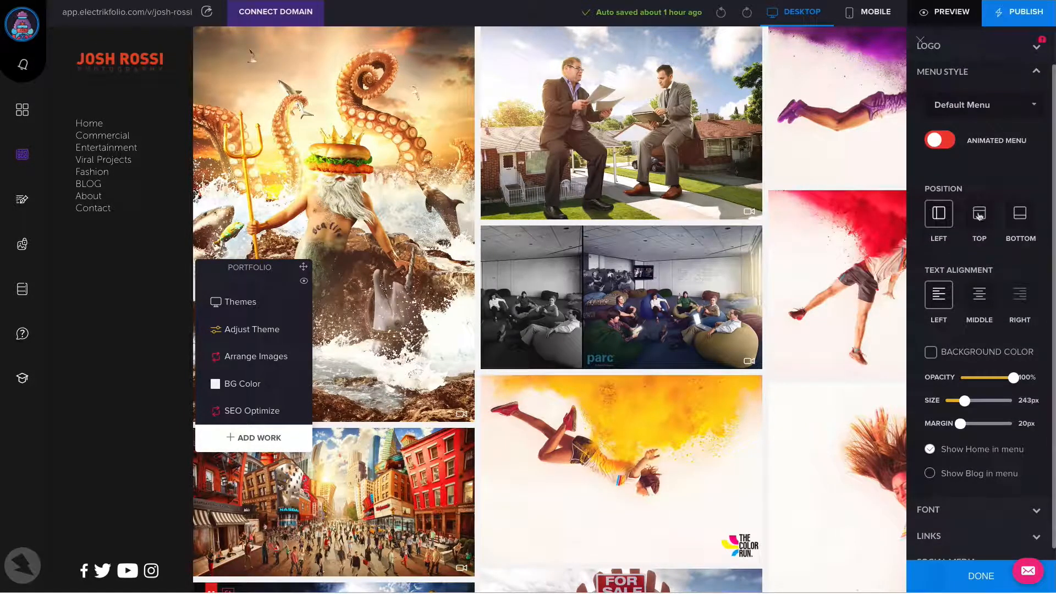
pyautogui.click(979, 215)
pyautogui.click(939, 215)
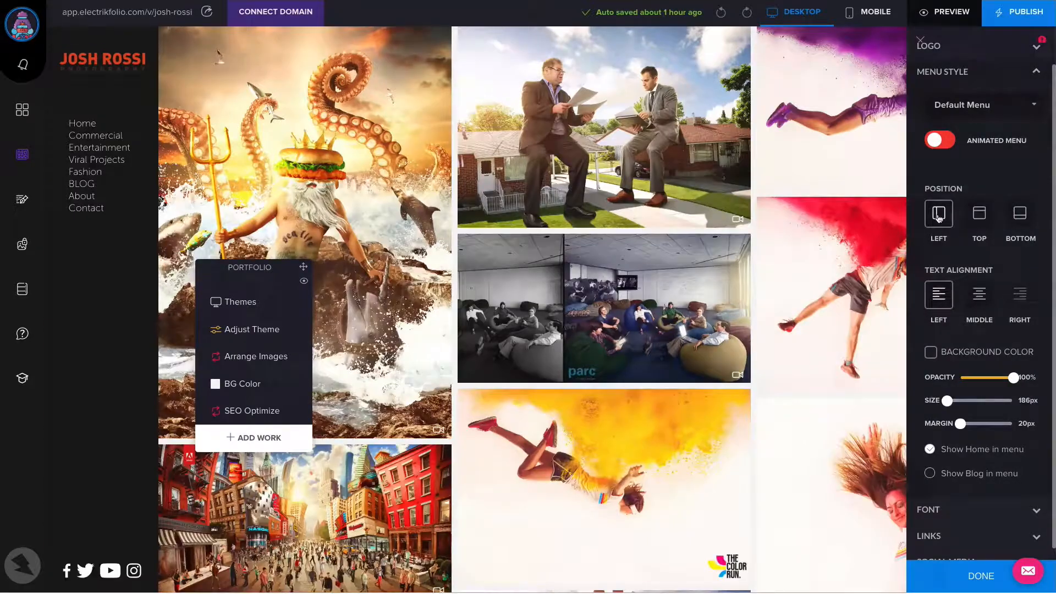
pyautogui.moveTo(947, 400); pyautogui.dragTo(1027, 378)
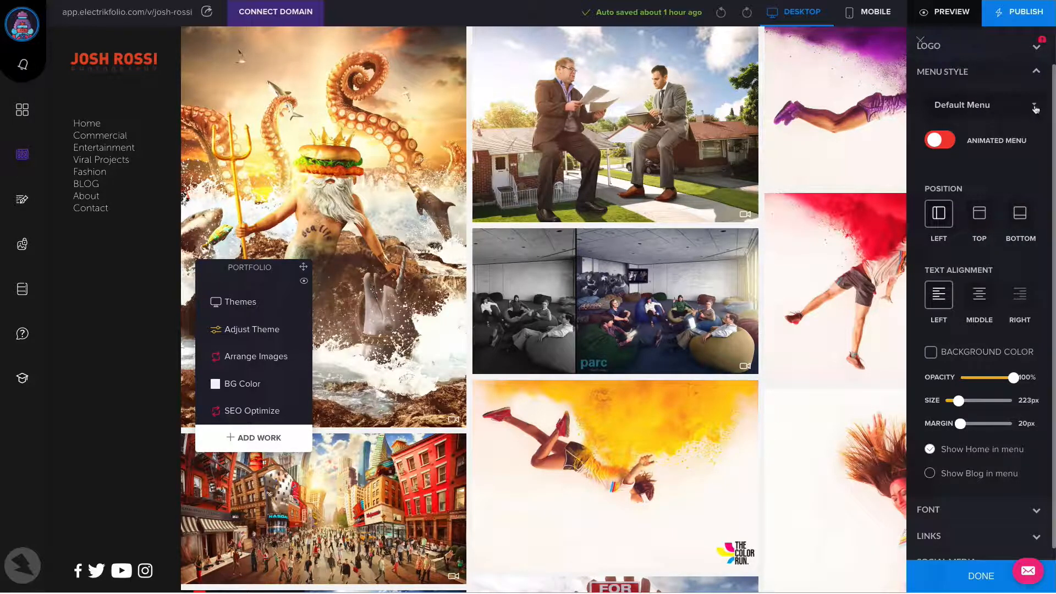
# Switch this gallery to a Custom Menu and set its background opacity to 100%
pyautogui.moveTo(110, 149)
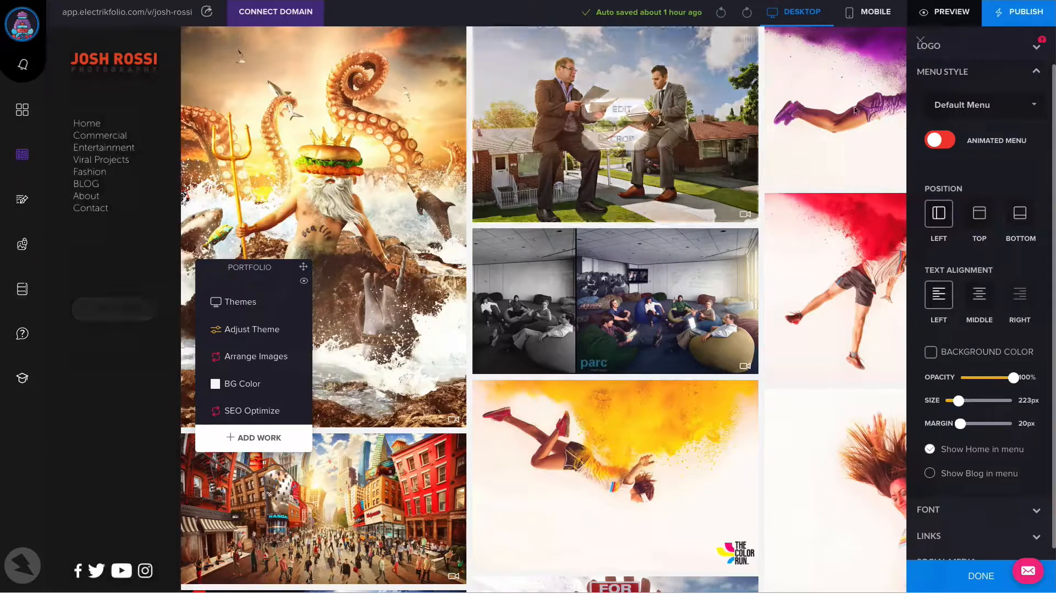
pyautogui.click(1009, 109)
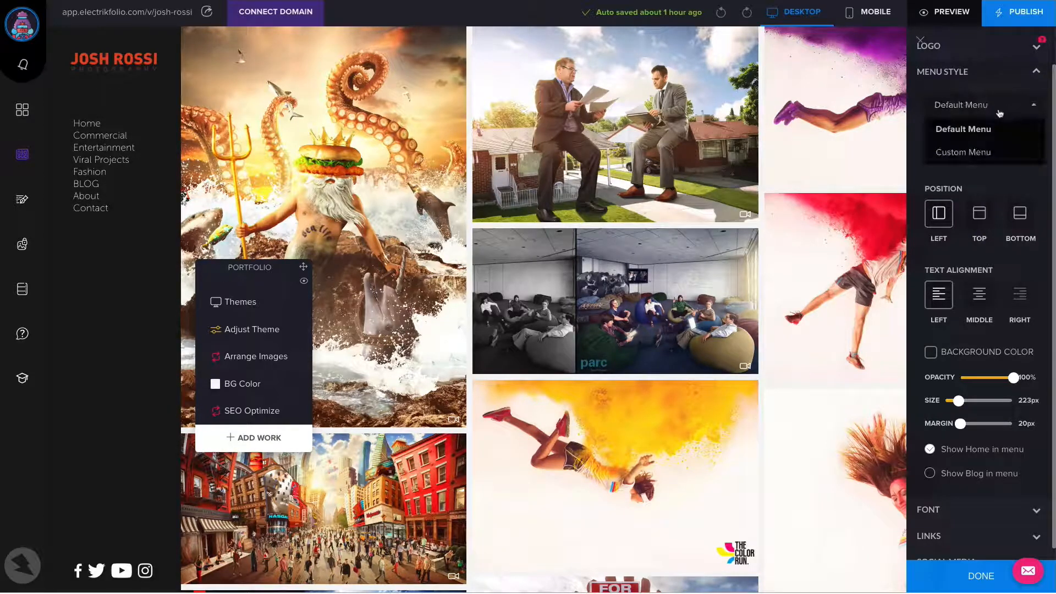
pyautogui.click(978, 152)
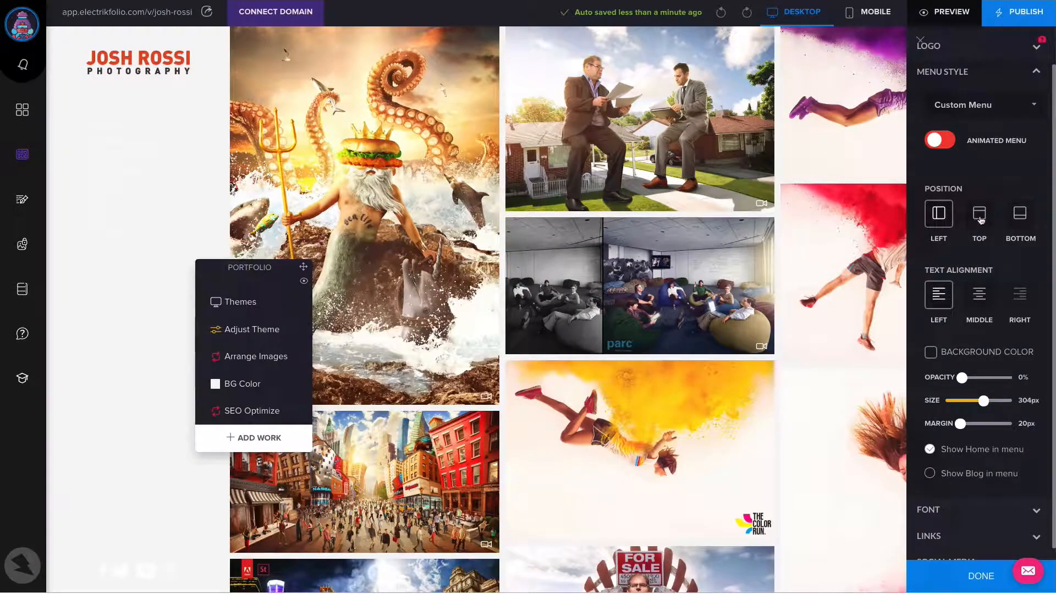
pyautogui.moveTo(962, 378); pyautogui.dragTo(1022, 379)
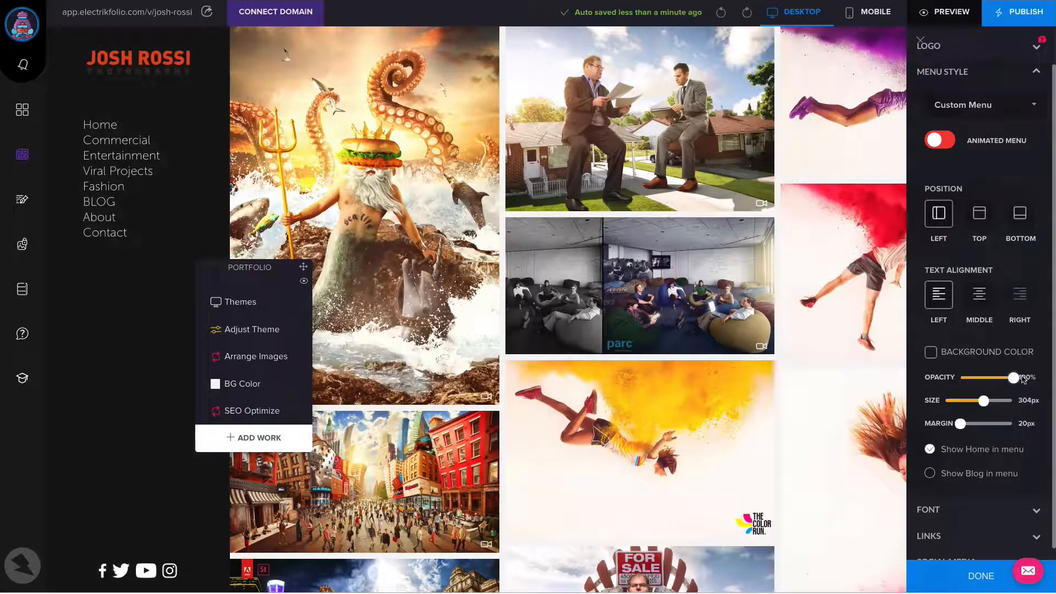
# Try the custom menu at the top position, and switch the gallery back to the Default Menu
pyautogui.click(981, 214)
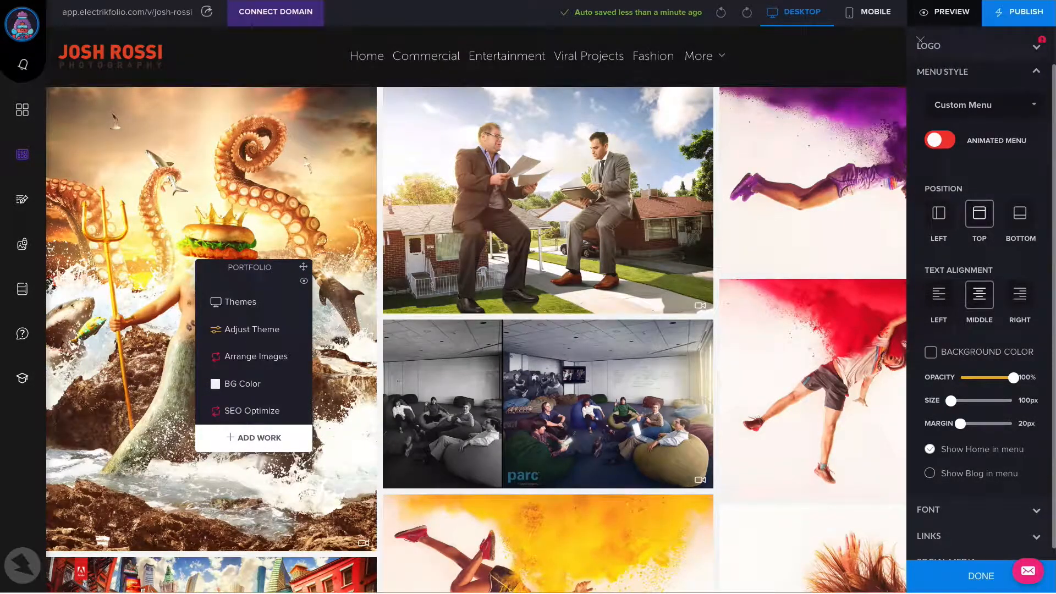
pyautogui.click(983, 106)
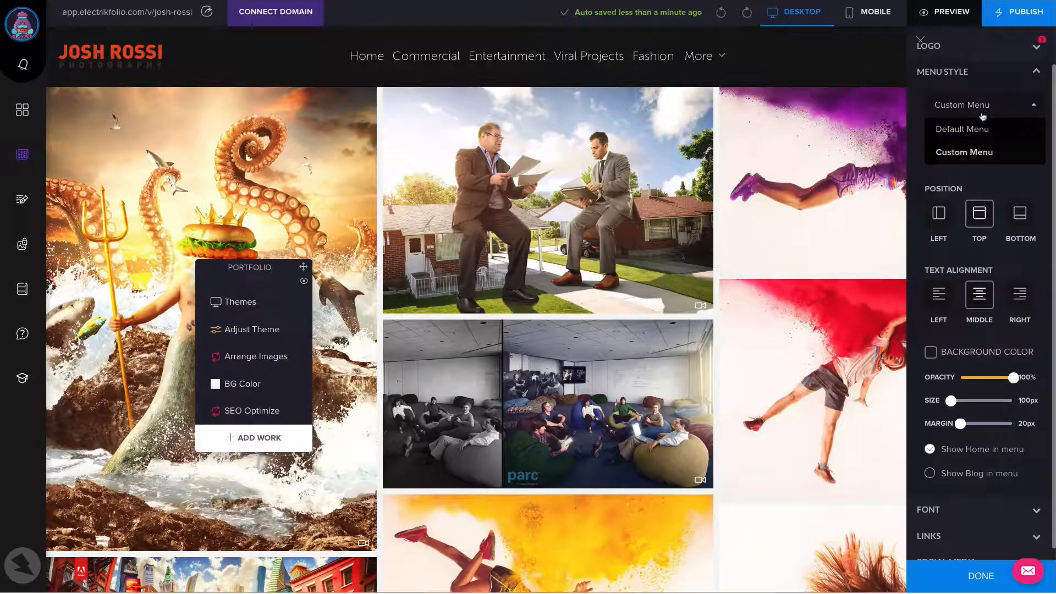
pyautogui.click(973, 131)
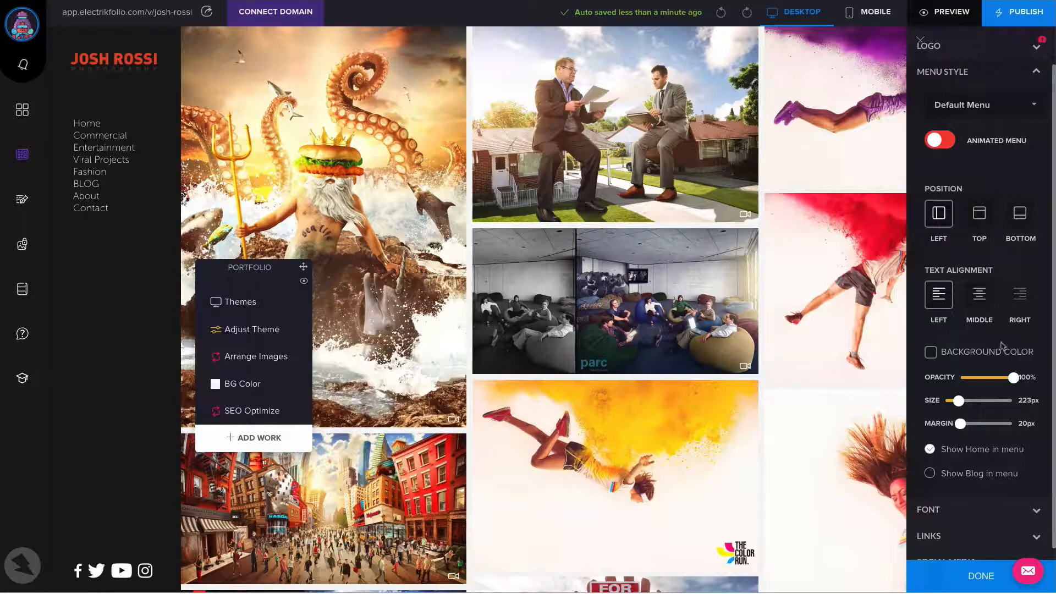
pyautogui.click(1036, 72)
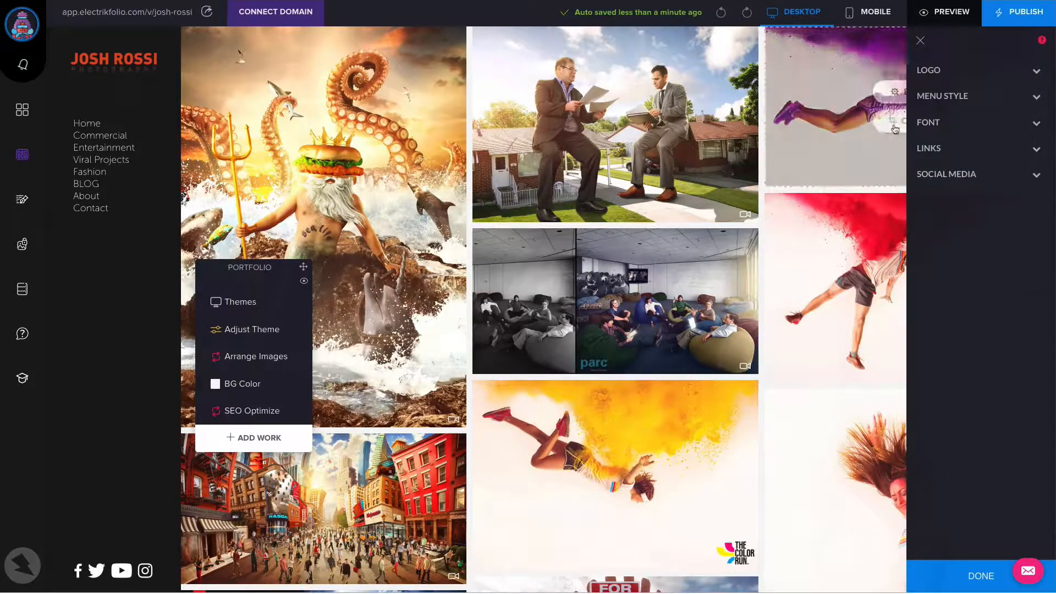
# Review the site menu's links, including the gallery pages and the external BLOG link
pyautogui.click(948, 154)
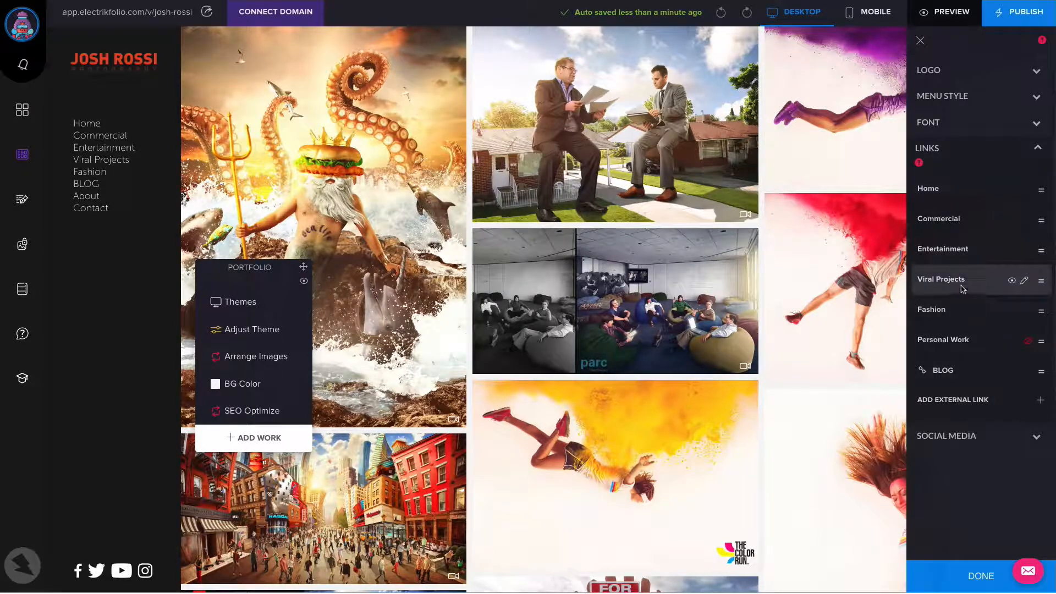
pyautogui.moveTo(960, 284)
pyautogui.mouseDown()
pyautogui.moveTo(998, 270)
pyautogui.moveTo(973, 304)
pyautogui.moveTo(974, 278)
pyautogui.moveTo(989, 280)
pyautogui.moveTo(958, 292)
pyautogui.mouseUp()
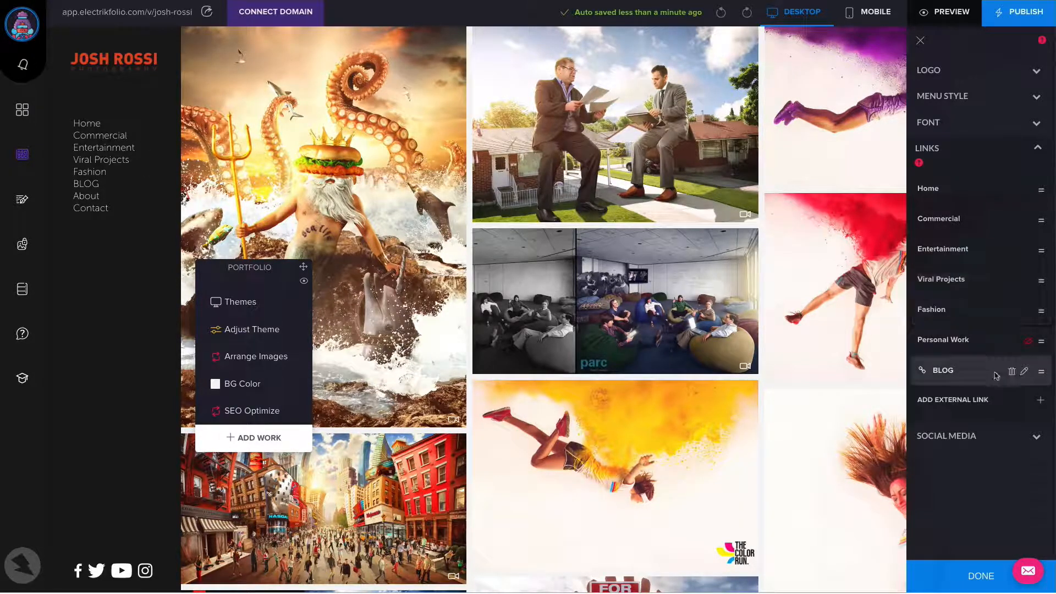
pyautogui.click(1037, 150)
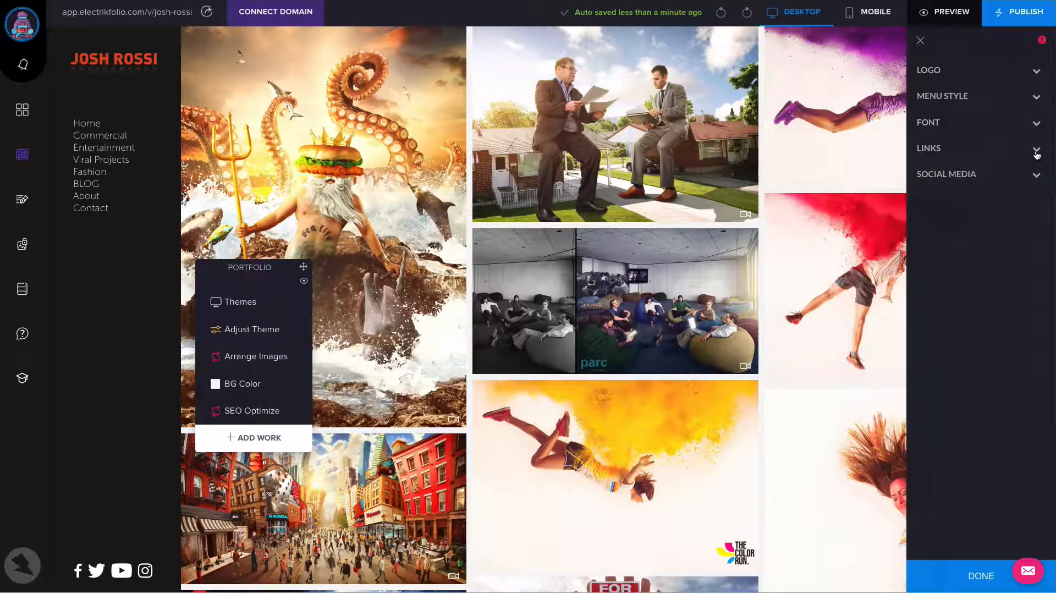
# Open the management of social networks from the menu settings and update the Facebook connection with its existing page URL
pyautogui.click(1037, 176)
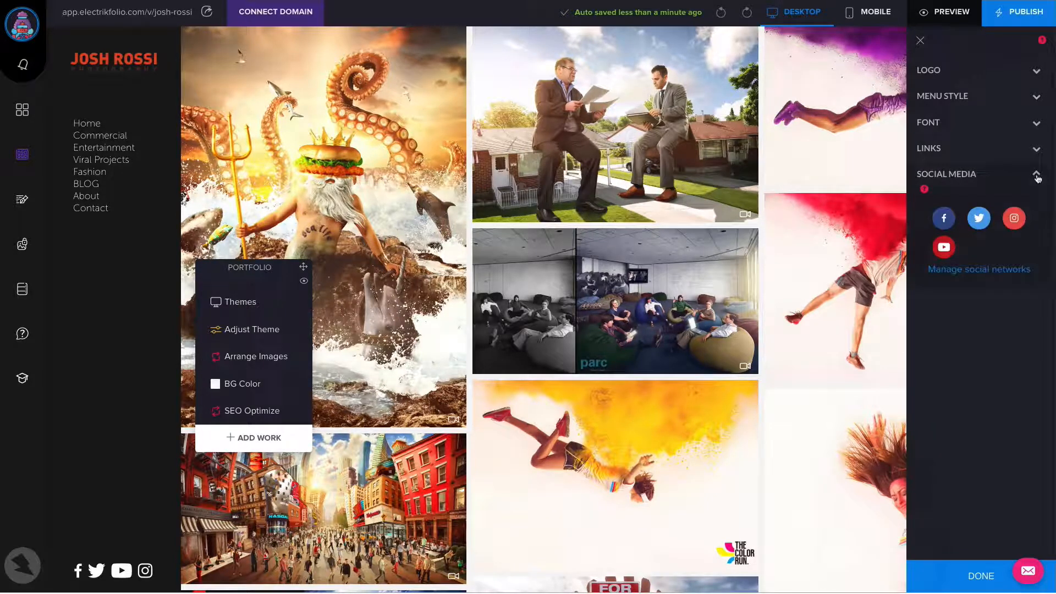
pyautogui.click(982, 273)
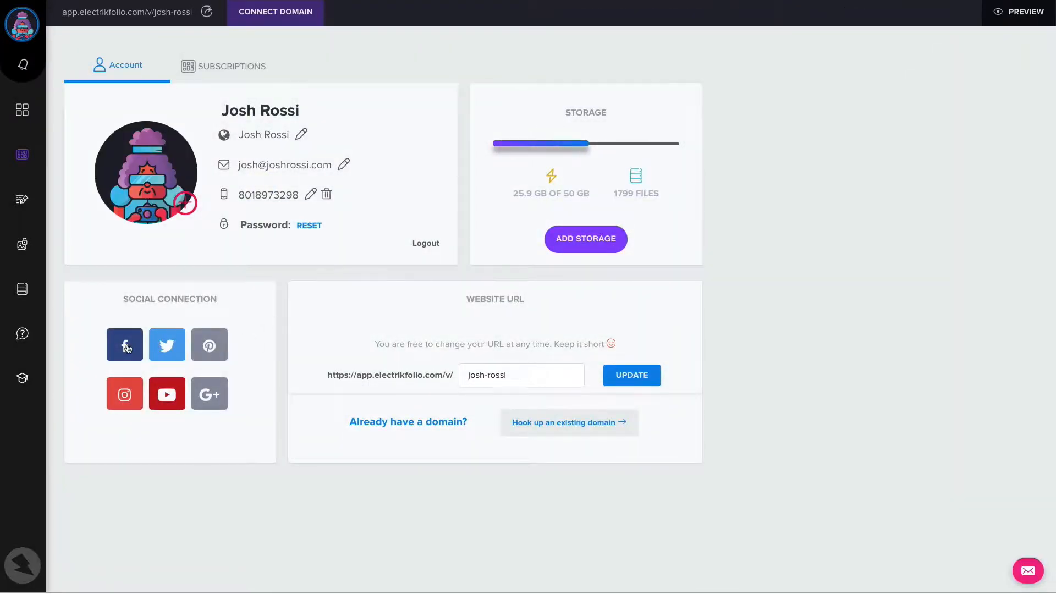
pyautogui.click(126, 348)
pyautogui.moveTo(588, 294); pyautogui.dragTo(367, 296)
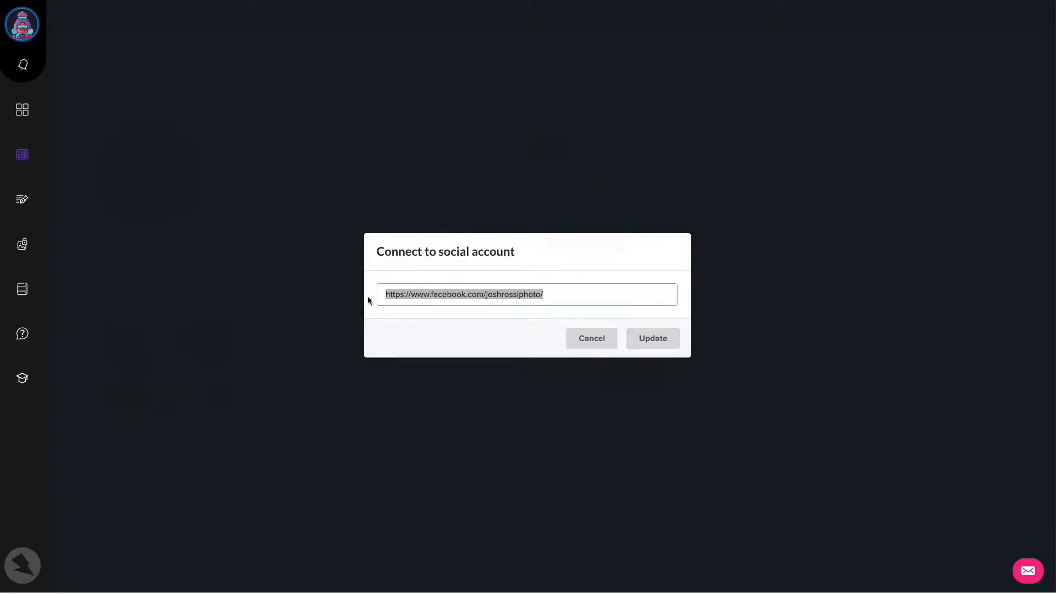
pyautogui.click(651, 338)
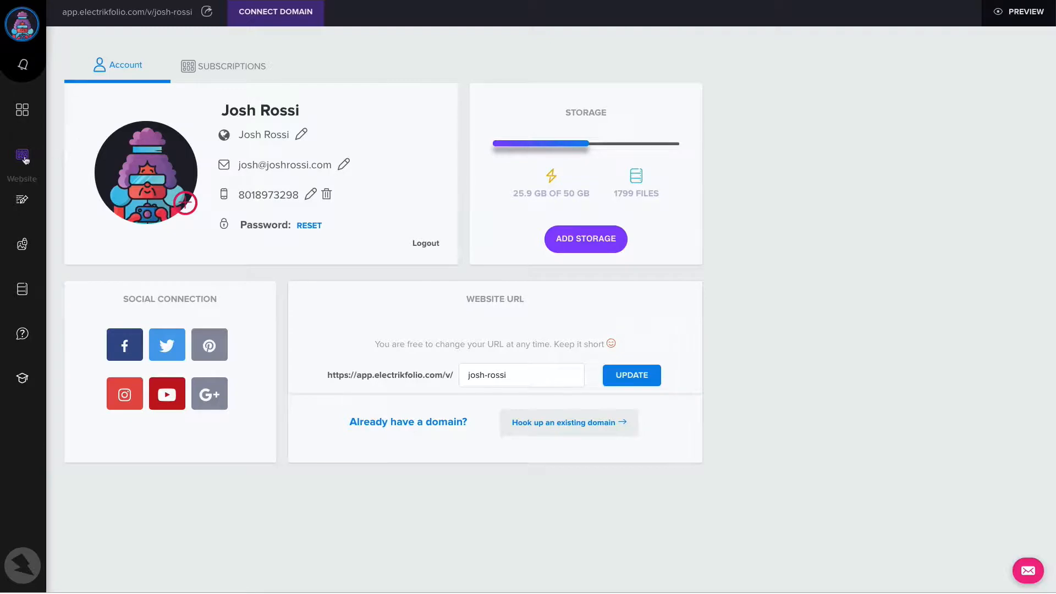
# Return to the website editor and open the site menu for editing
pyautogui.click(22, 155)
pyautogui.click(441, 151)
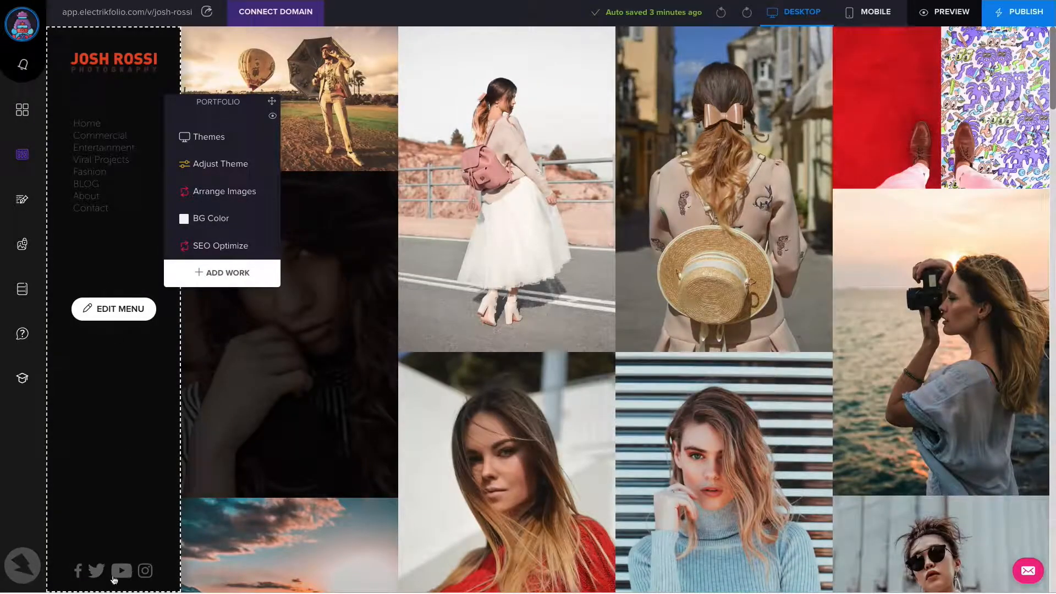
pyautogui.click(113, 315)
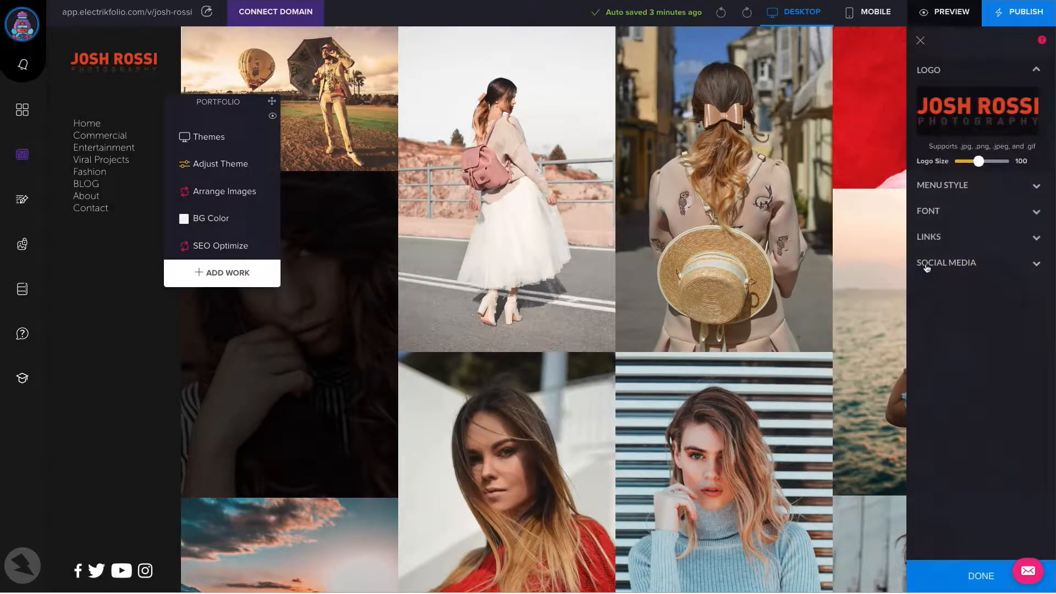
# Hide the Facebook icon in the menu's social media settings and show it again
pyautogui.click(927, 266)
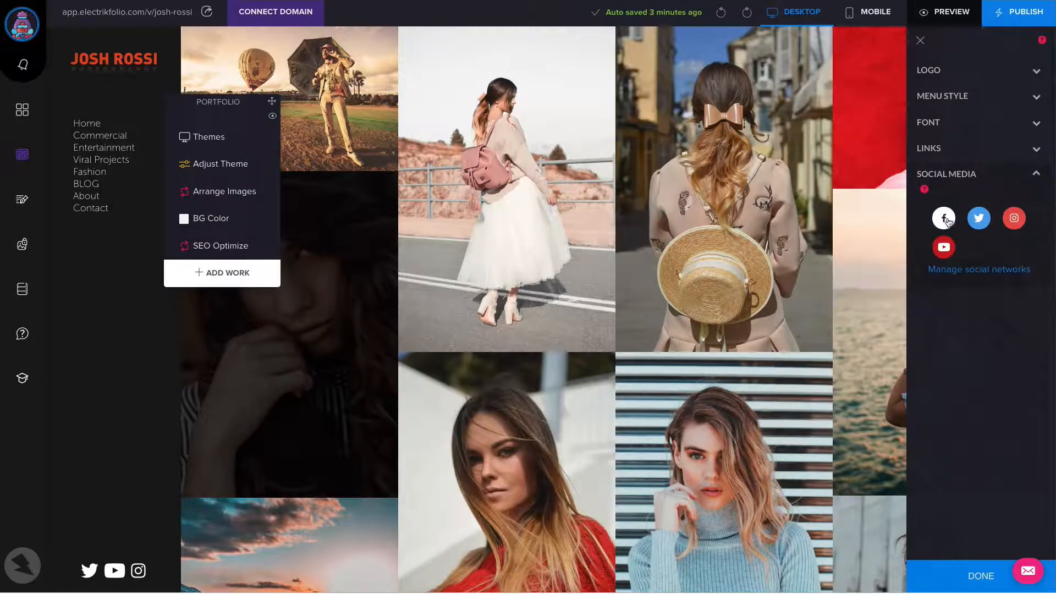
pyautogui.click(946, 220)
pyautogui.click(946, 220)
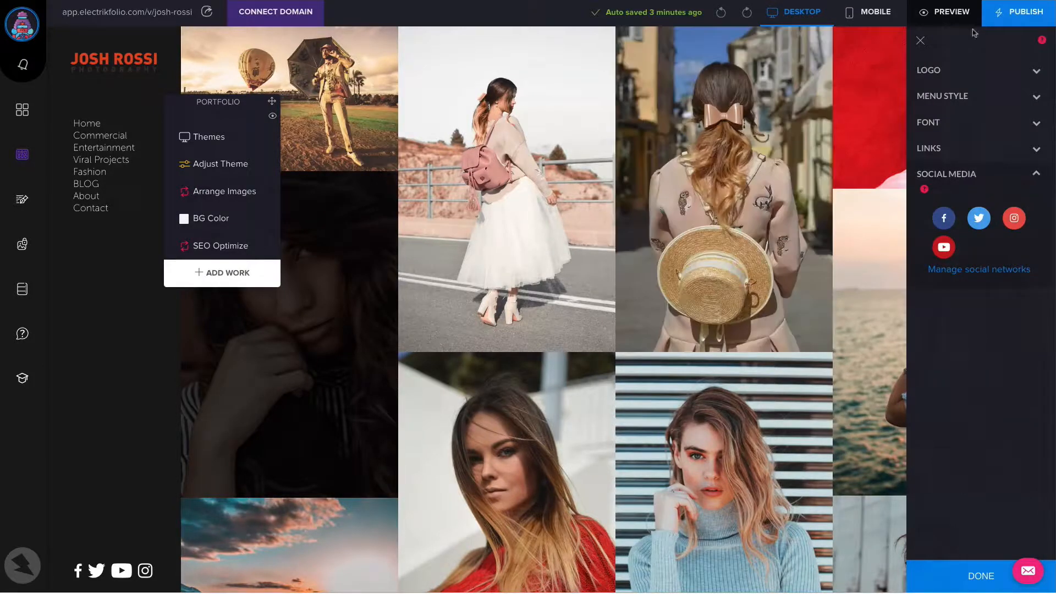
# Close the menu settings, switch to the mobile version and, after trying Circles, set the gallery's mobile layout to Masonry
pyautogui.click(920, 42)
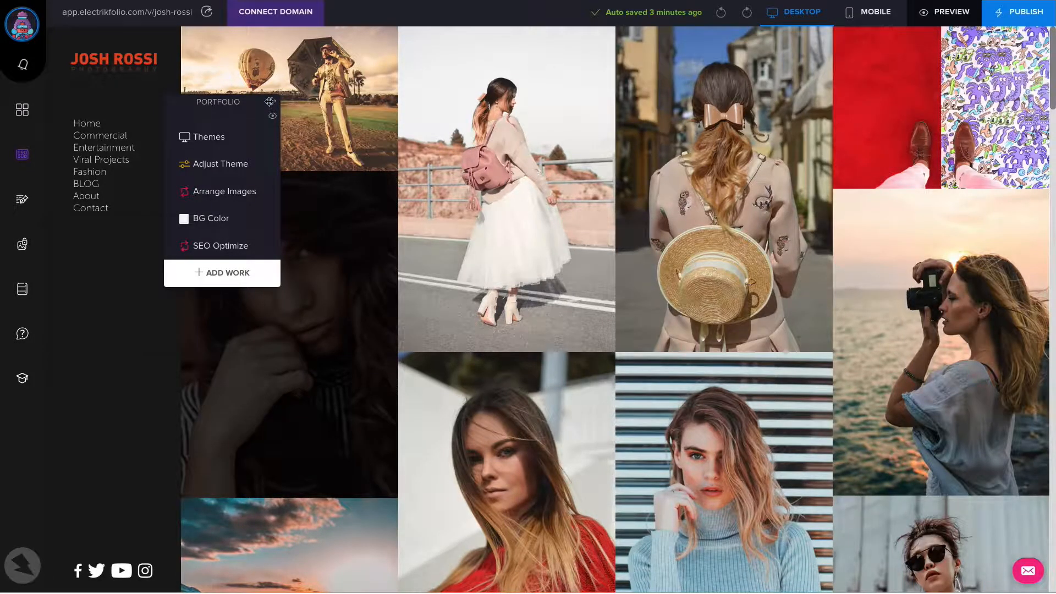
pyautogui.moveTo(272, 101); pyautogui.dragTo(215, 237)
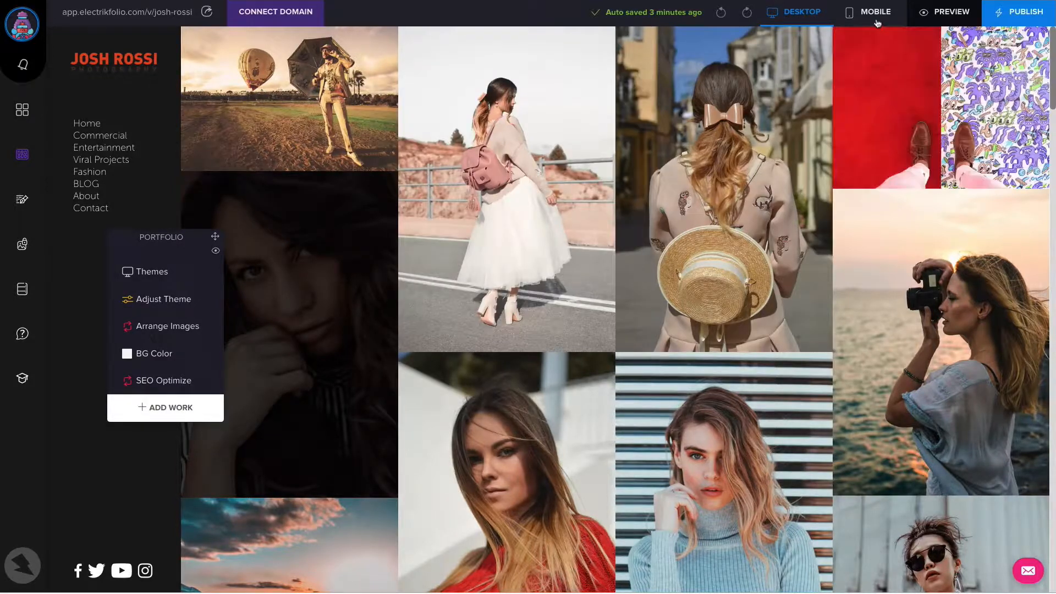
pyautogui.click(877, 20)
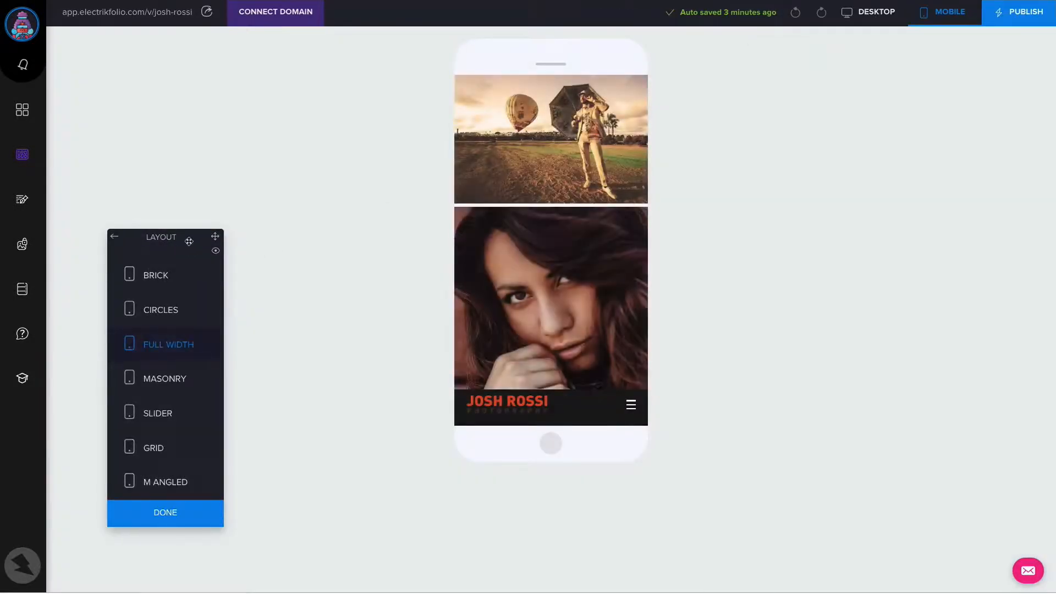
pyautogui.moveTo(197, 231); pyautogui.dragTo(243, 126)
pyautogui.click(224, 217)
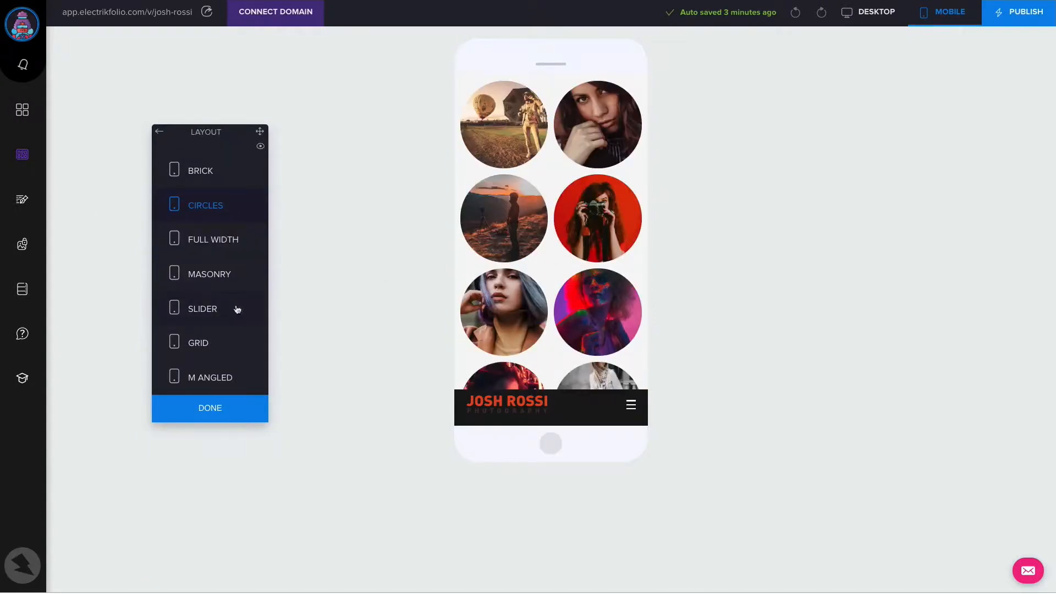
pyautogui.click(225, 279)
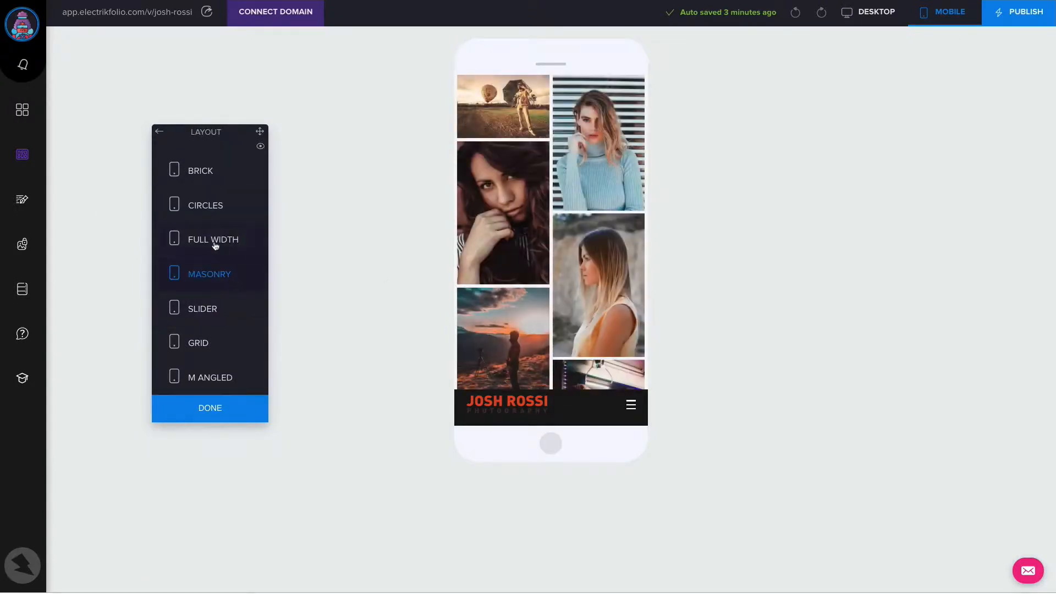
# Publish the website, dismiss the notice and return to the desktop version
pyautogui.click(1013, 18)
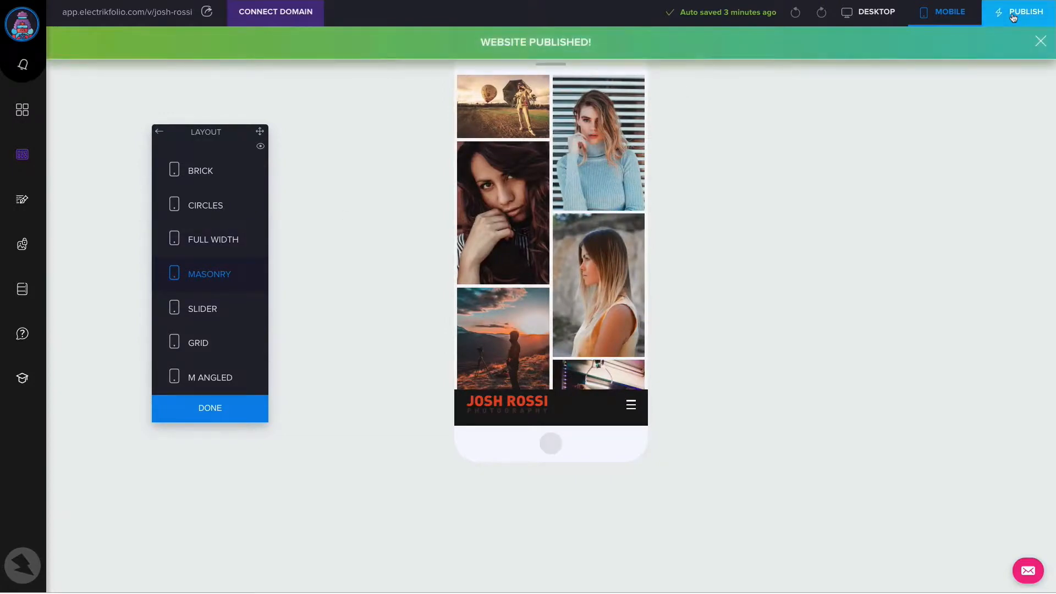
pyautogui.click(1040, 44)
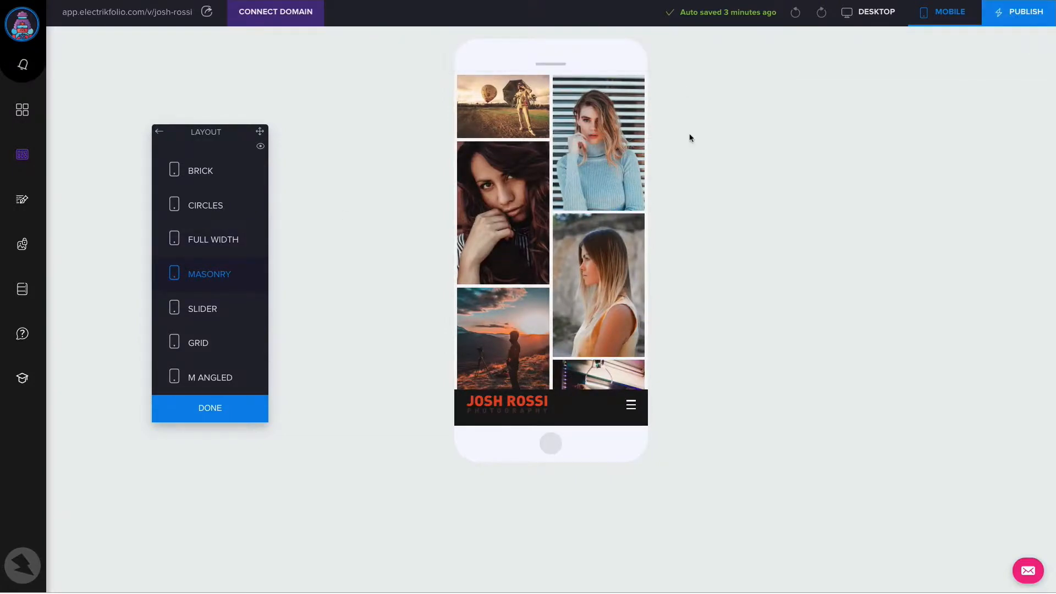
pyautogui.click(872, 14)
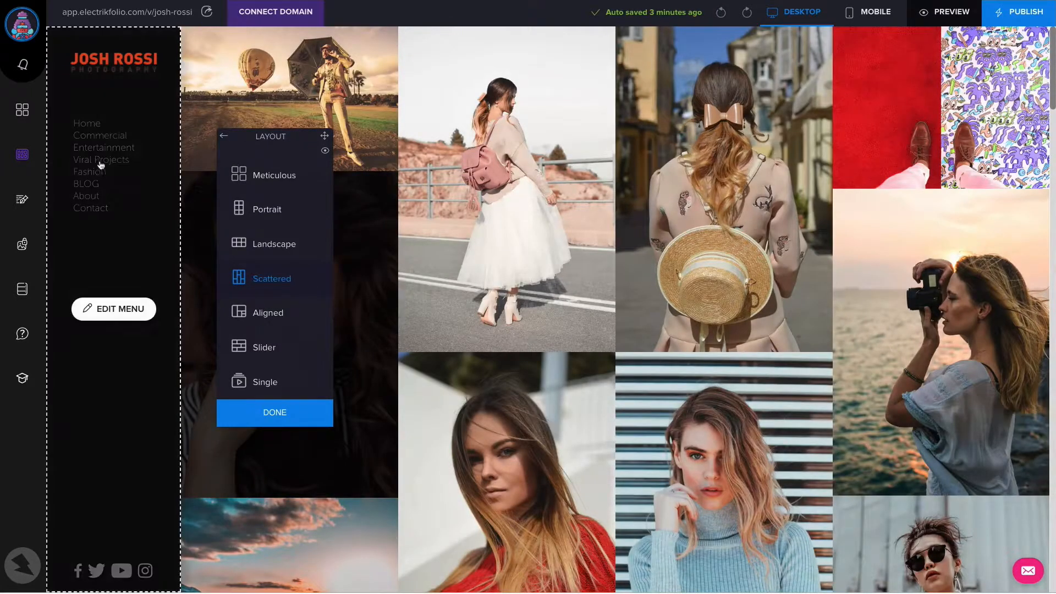
pyautogui.click(54, 0)
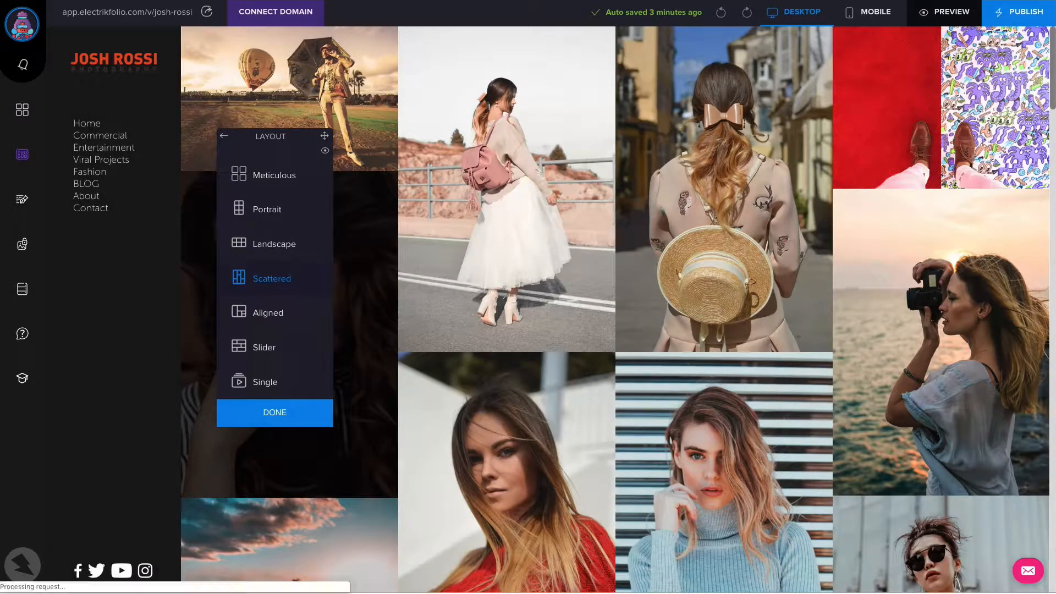